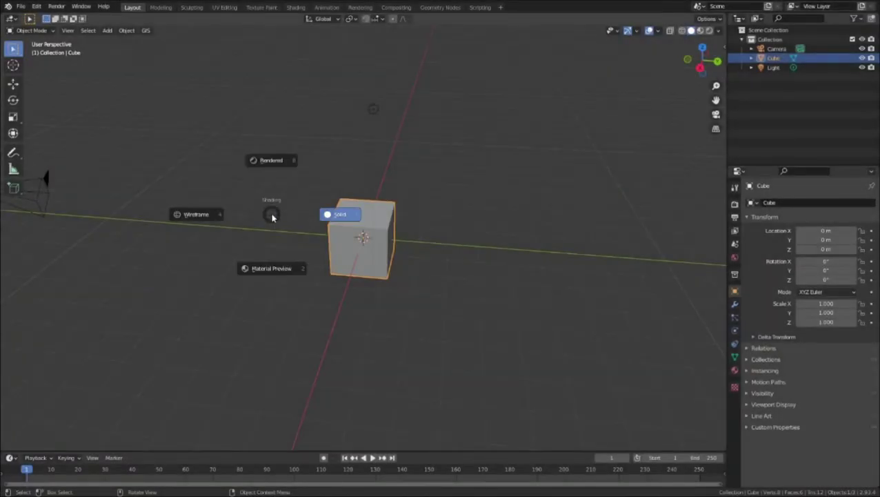
Step: Switch the viewport to wireframe shading and hide the default cube
{"action": "left_click", "coordinate": [207, 225]}
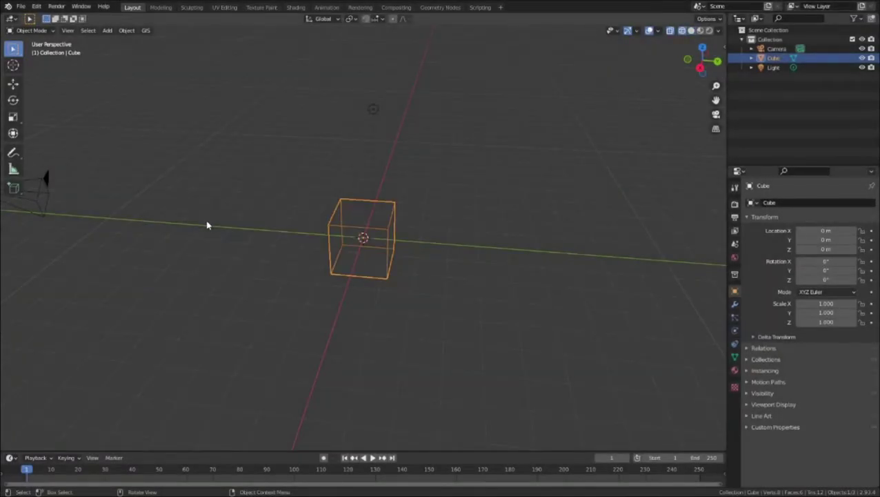
{"action": "key", "text": "h"}
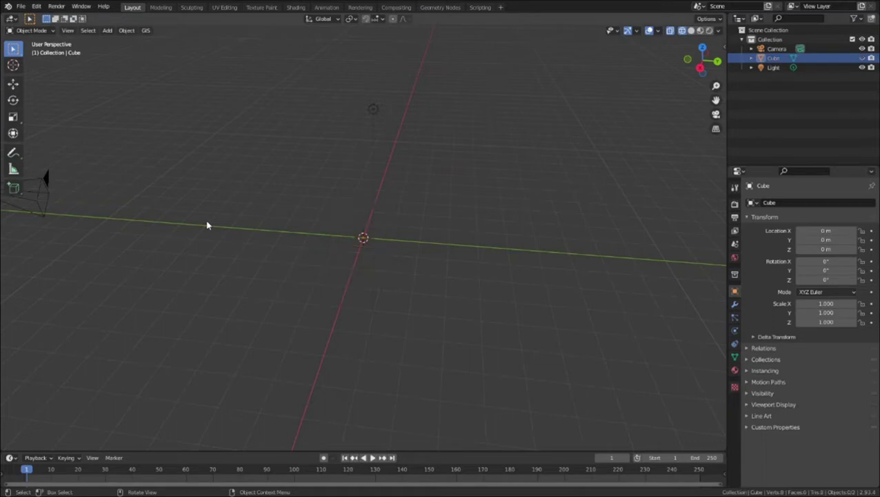
Step: Import the LEGO brick model from a Collada (.dae) file
{"action": "left_click", "coordinate": [21, 6]}
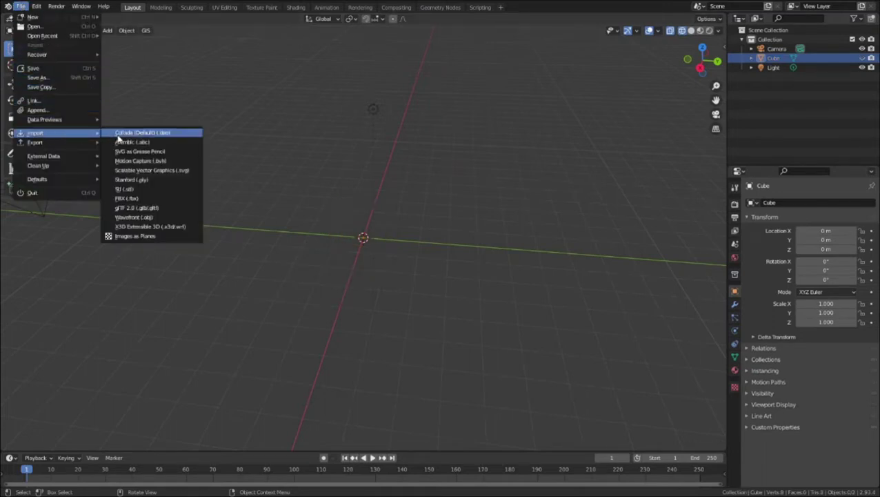
{"action": "left_click", "coordinate": [119, 137]}
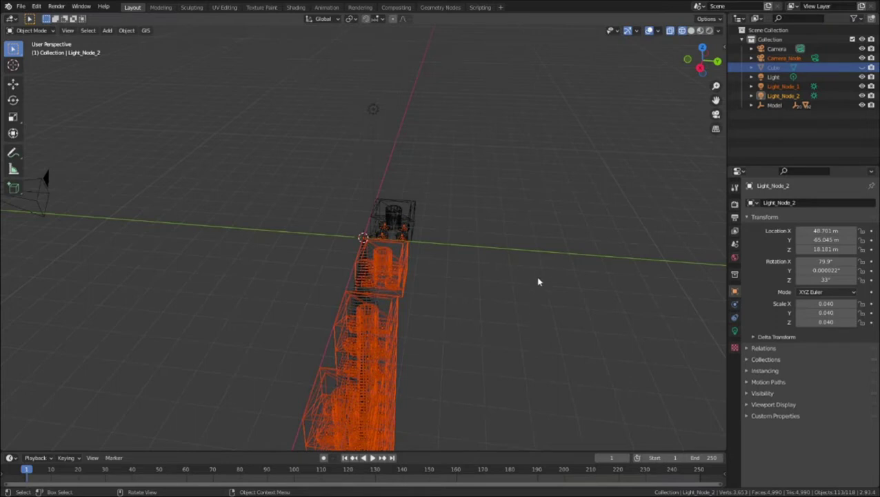
Step: Select all objects and clear their parents while keeping transformations
{"action": "key", "text": "a"}
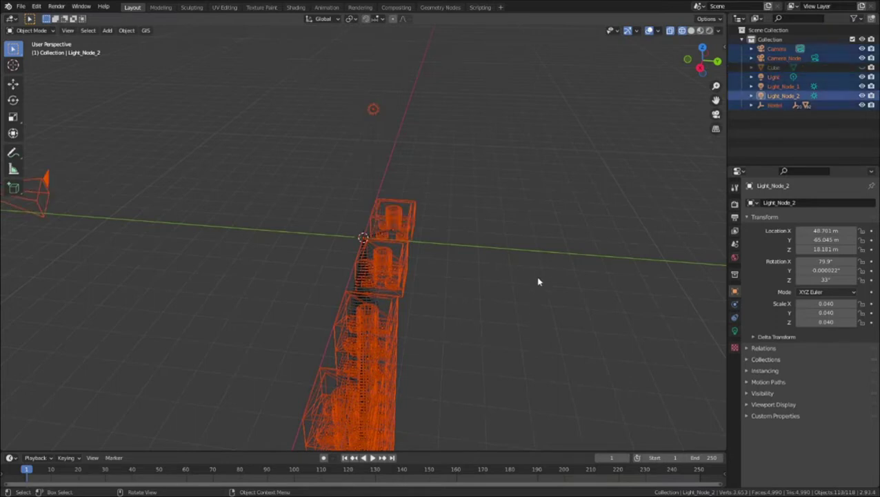
{"action": "key", "text": "alt+p"}
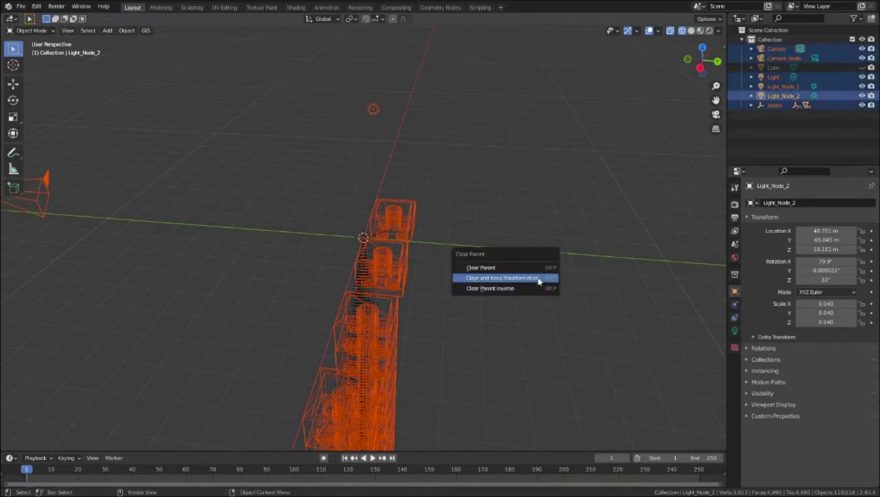
{"action": "left_click", "coordinate": [539, 278]}
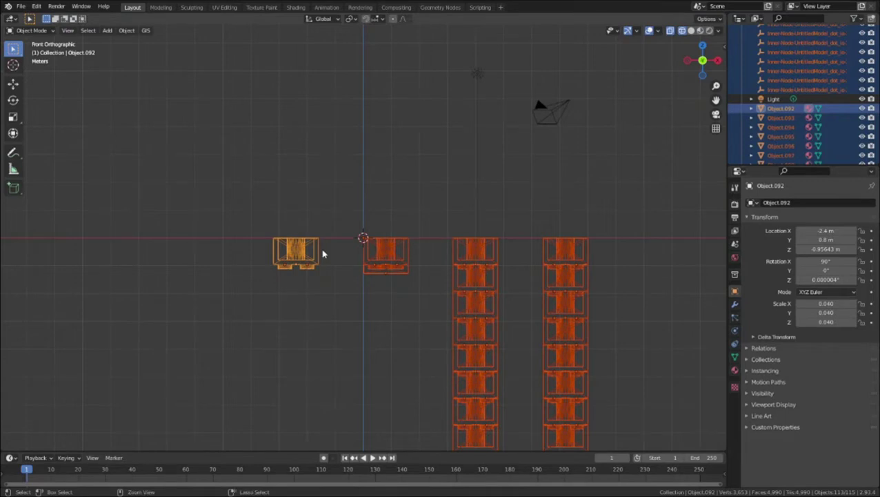
Step: Join the brick parts into Object.092 and rotate it 180° about Y
{"action": "key", "text": "ctrl+j"}
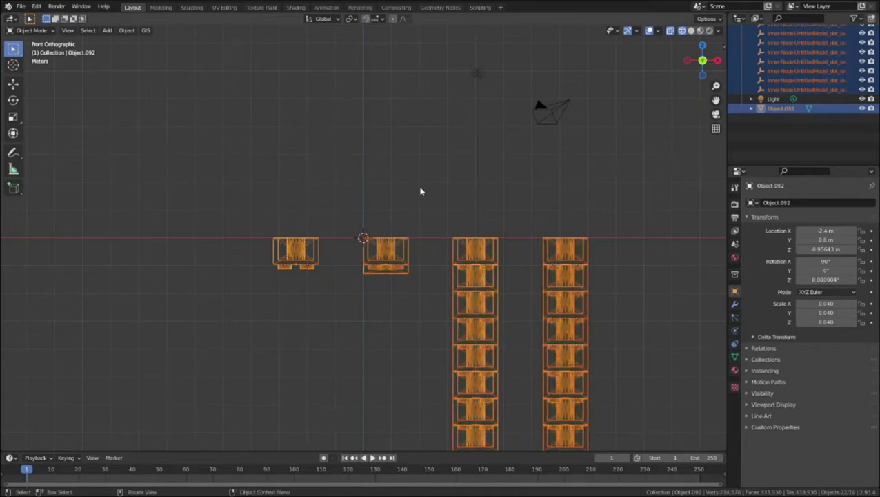
{"action": "scroll", "coordinate": [420, 191], "scroll_direction": "down", "scroll_amount": 4}
{"action": "scroll", "coordinate": [386, 219], "scroll_direction": "up", "scroll_amount": 3}
{"action": "middle_click_drag", "start_coordinate": [361, 229], "coordinate": [380, 252]}
{"action": "key", "text": "KP_1"}
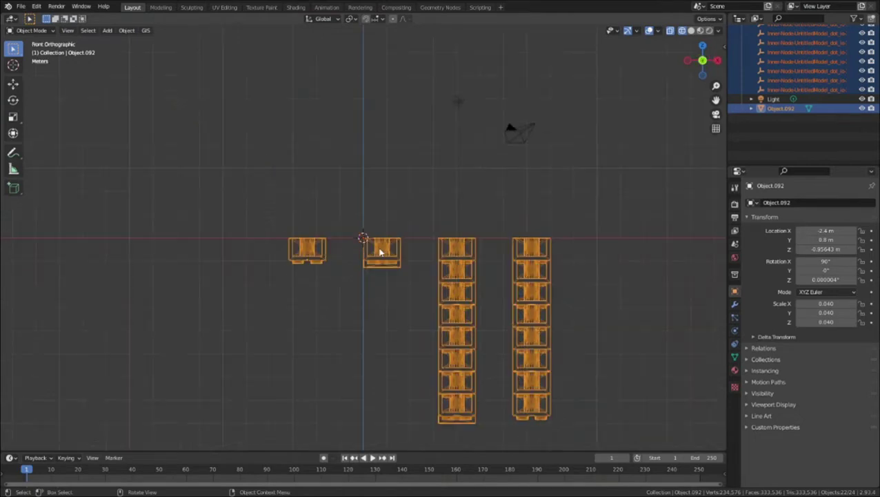
{"action": "type", "text": "ry180"}
{"action": "key", "text": "Return"}
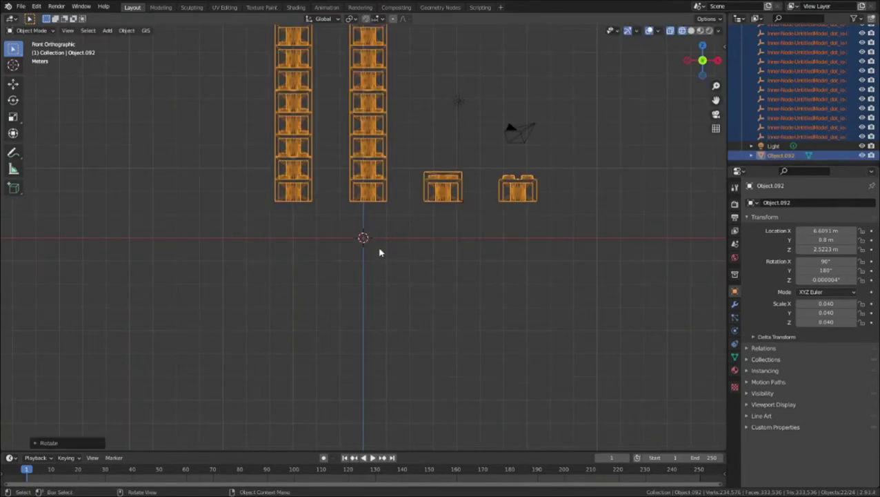
Step: Turn on snapping and the Move gizmo, then drag the model down along Z
{"action": "left_click", "coordinate": [365, 19]}
{"action": "left_click", "coordinate": [637, 31]}
{"action": "left_click", "coordinate": [600, 120]}
{"action": "scroll", "coordinate": [409, 204], "scroll_direction": "up", "scroll_amount": 6}
{"action": "scroll", "coordinate": [414, 200], "scroll_direction": "up", "scroll_amount": 1}
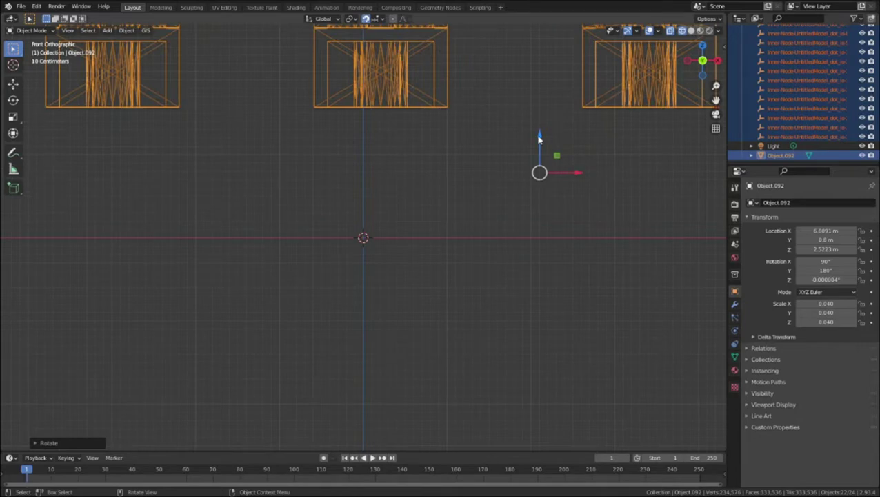
{"action": "left_click_drag", "start_coordinate": [540, 138], "coordinate": [548, 273]}
{"action": "scroll", "coordinate": [548, 273], "scroll_direction": "up", "scroll_amount": 3}
{"action": "scroll", "coordinate": [571, 297], "scroll_direction": "up", "scroll_amount": 4}
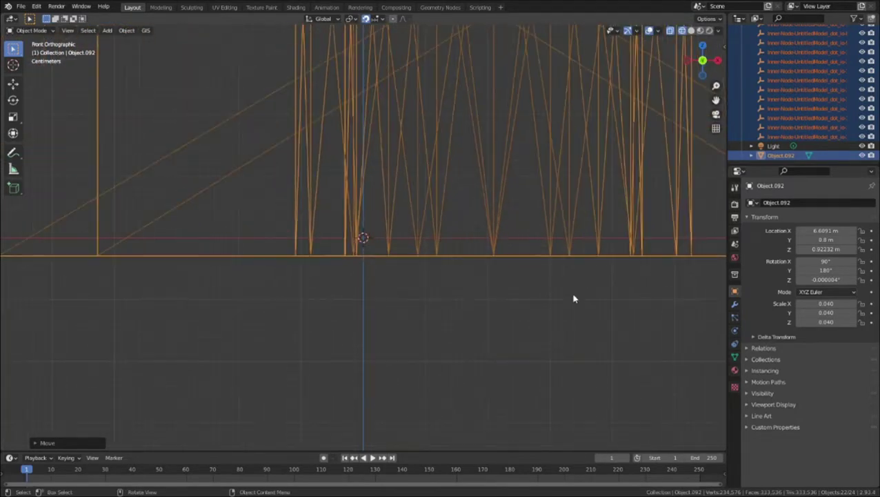
Step: Fine-tune the model's height with a small upward nudge so it rests on the ground
{"action": "key", "text": "g"}
{"action": "left_click", "coordinate": [573, 277]}
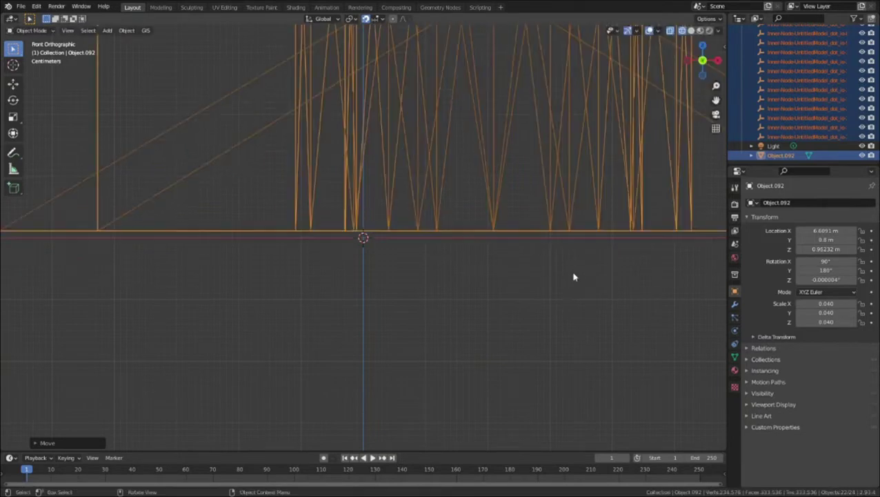
{"action": "key", "text": "g"}
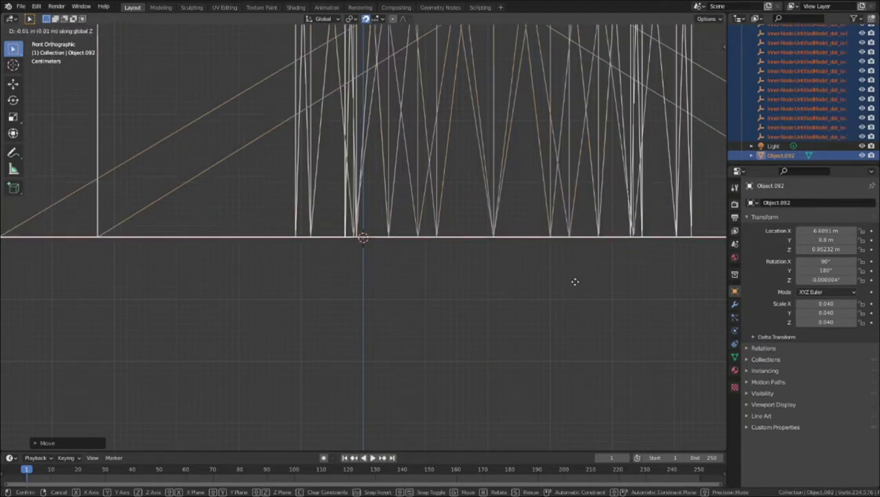
{"action": "key", "text": "Escape"}
{"action": "scroll", "coordinate": [552, 223], "scroll_direction": "down", "scroll_amount": 5}
{"action": "scroll", "coordinate": [552, 222], "scroll_direction": "down", "scroll_amount": 4}
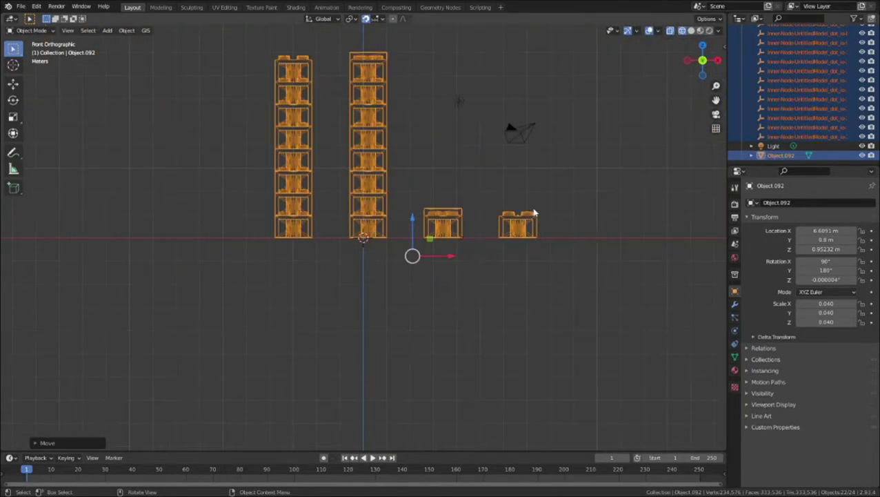
{"action": "middle_click_drag", "start_coordinate": [534, 213], "coordinate": [504, 226]}
Step: Select the brick objects and set each one's origin to its geometry
{"action": "left_click", "coordinate": [497, 176]}
{"action": "left_click_drag", "start_coordinate": [413, 222], "coordinate": [487, 275]}
{"action": "key", "text": "KP_1"}
{"action": "left_click", "coordinate": [293, 173], "text": "shift"}
{"action": "left_click", "coordinate": [127, 30]}
{"action": "mouse_move", "coordinate": [137, 55]}
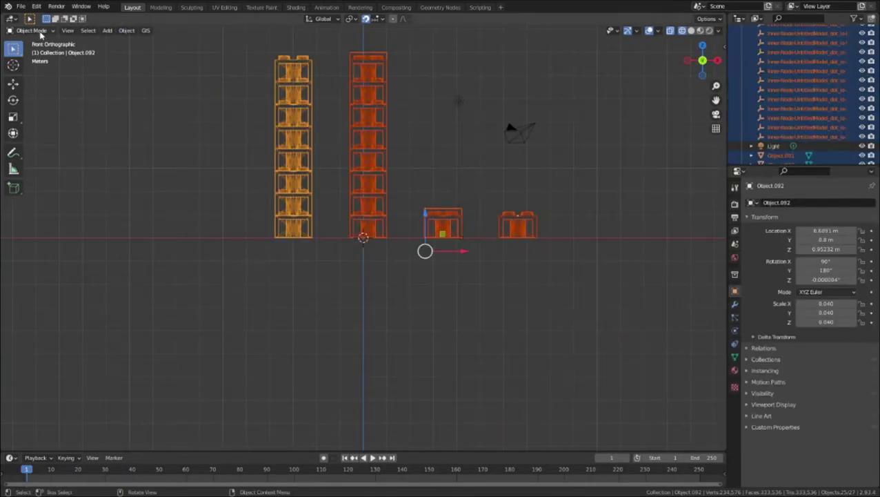
{"action": "left_click", "coordinate": [127, 30]}
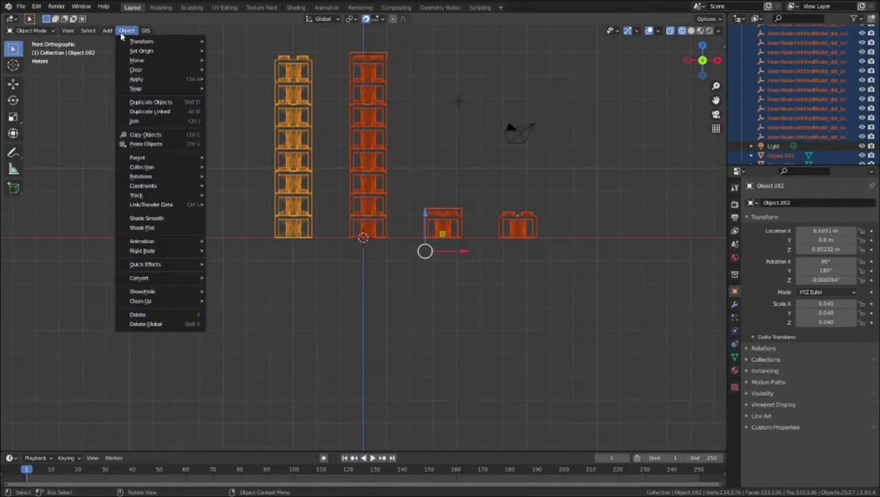
{"action": "mouse_move", "coordinate": [136, 53]}
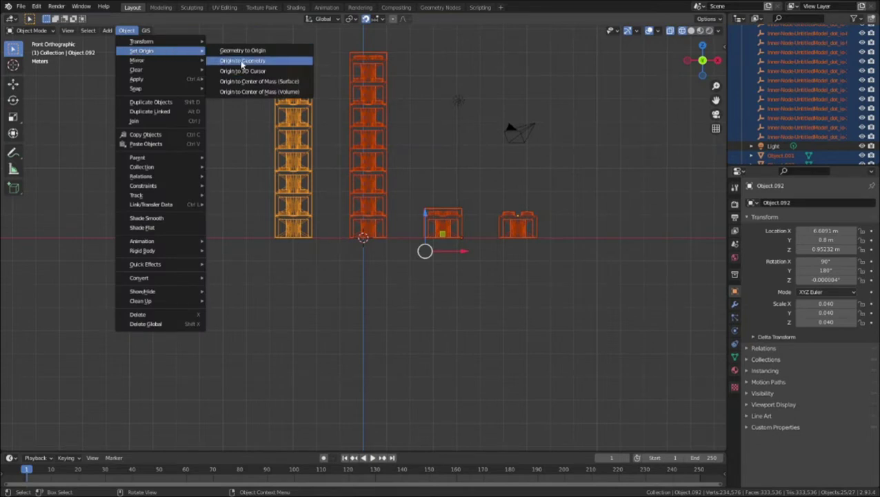
{"action": "left_click", "coordinate": [242, 62]}
Step: Select Object.002, the single brick left of centre
{"action": "left_click", "coordinate": [466, 228]}
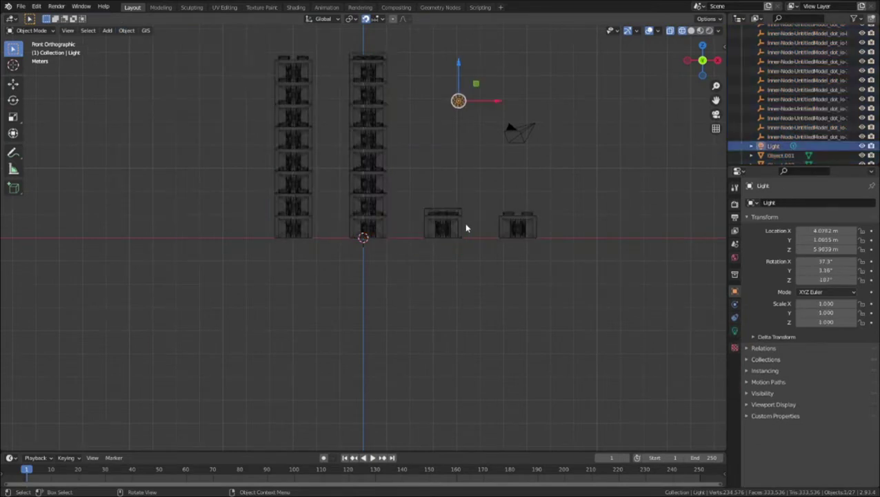
{"action": "left_click", "coordinate": [460, 241]}
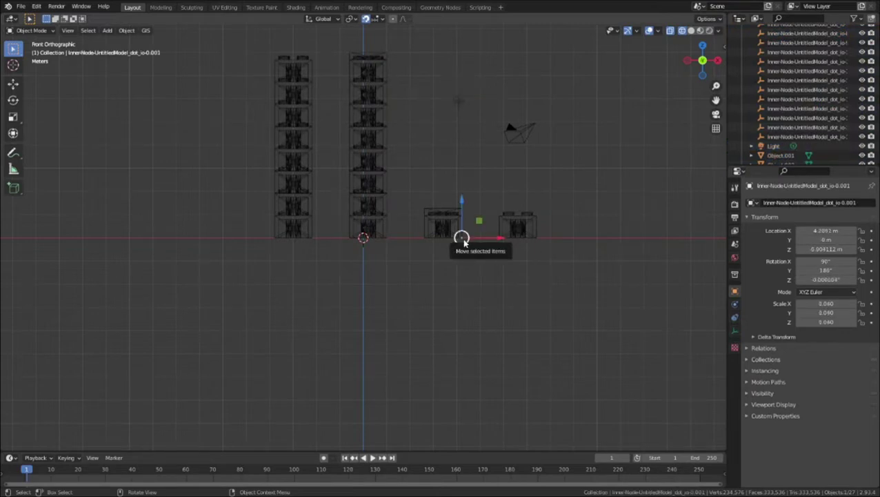
{"action": "left_click", "coordinate": [468, 242]}
{"action": "left_click", "coordinate": [461, 238]}
{"action": "left_click", "coordinate": [461, 238]}
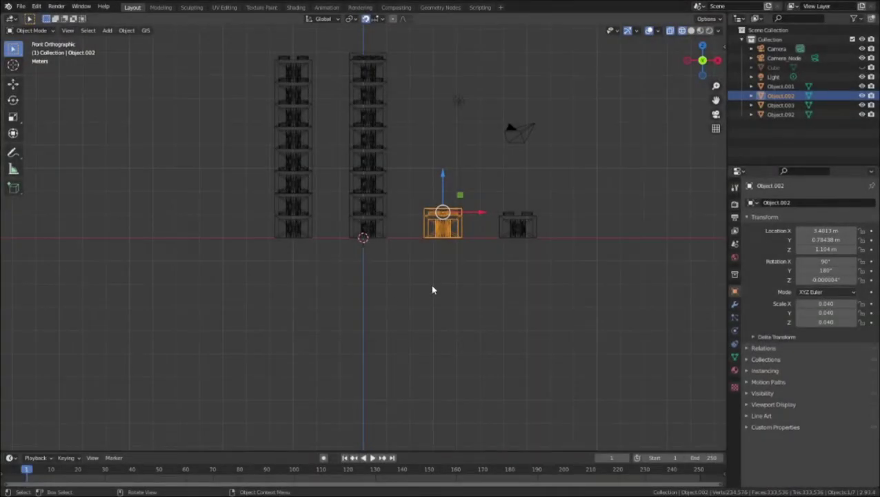
Step: Hide Object.002, Object.001 and the tall stack Object.003 in the viewport
{"action": "middle_click_drag", "start_coordinate": [428, 194], "coordinate": [447, 203]}
{"action": "key", "text": "h"}
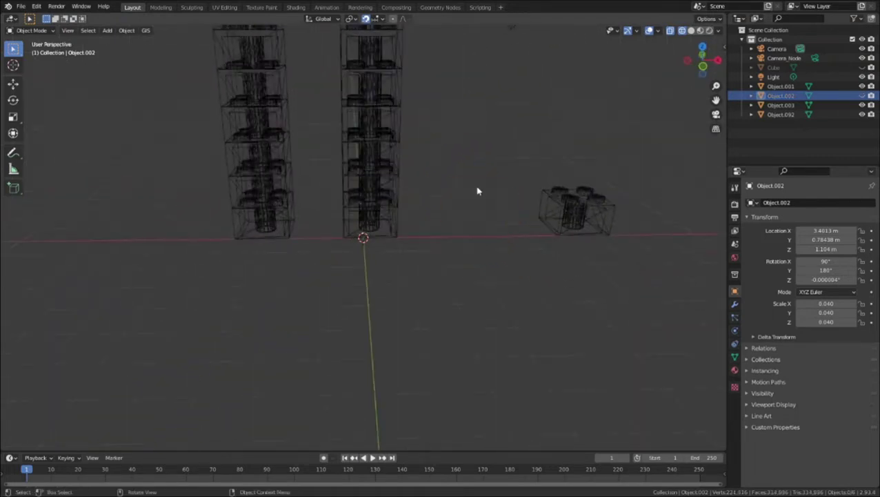
{"action": "left_click", "coordinate": [598, 215]}
{"action": "key", "text": "h"}
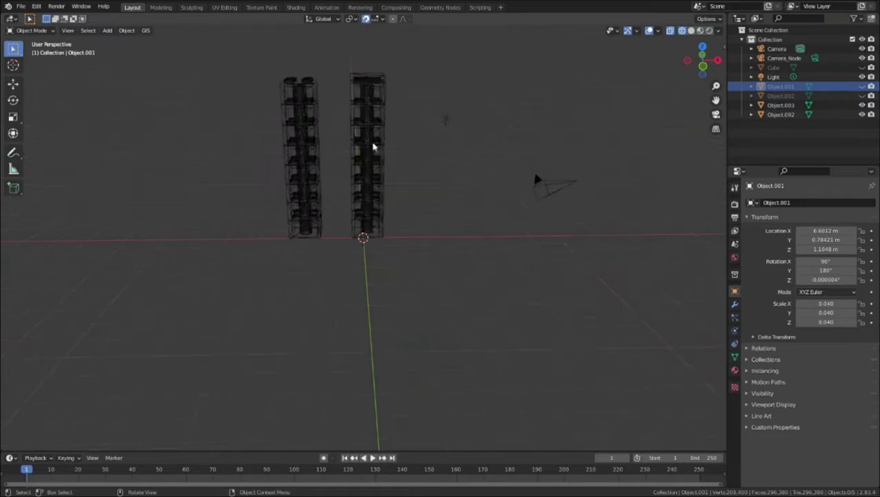
{"action": "left_click", "coordinate": [372, 132]}
{"action": "key", "text": "h"}
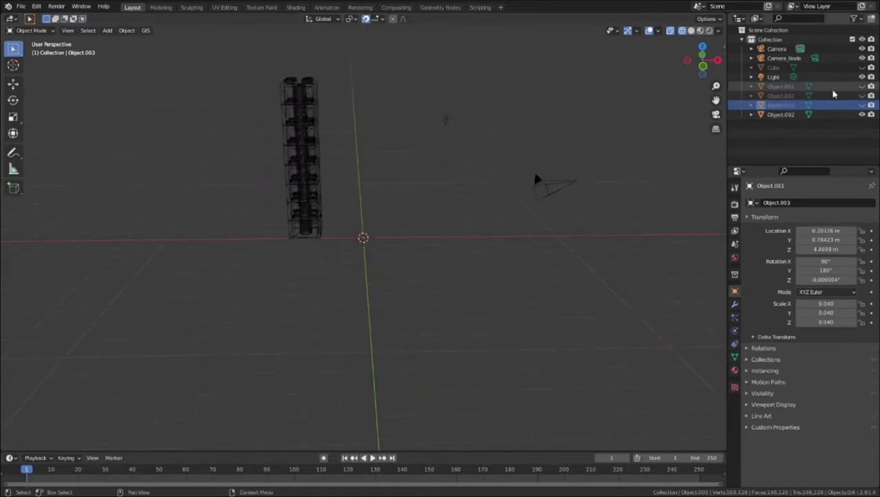
Step: Untick render visibility for Object.002 and Object.003 in Object Properties
{"action": "left_click", "coordinate": [786, 86]}
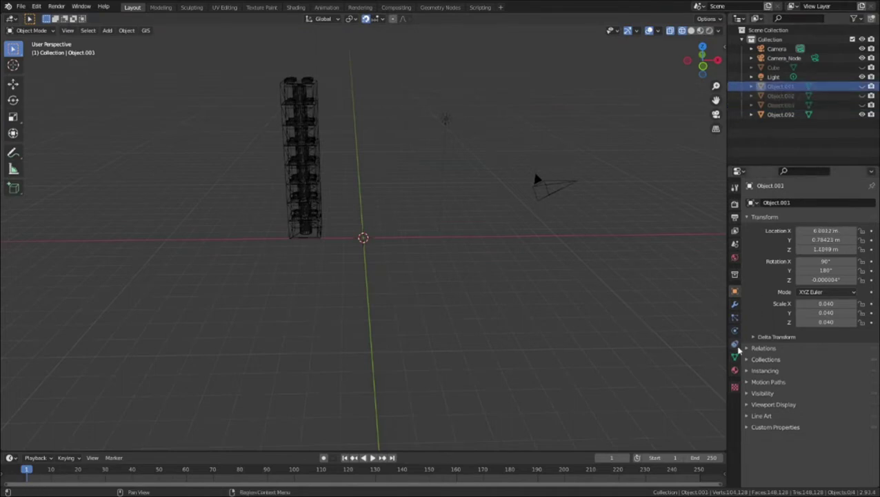
{"action": "left_click", "coordinate": [735, 370]}
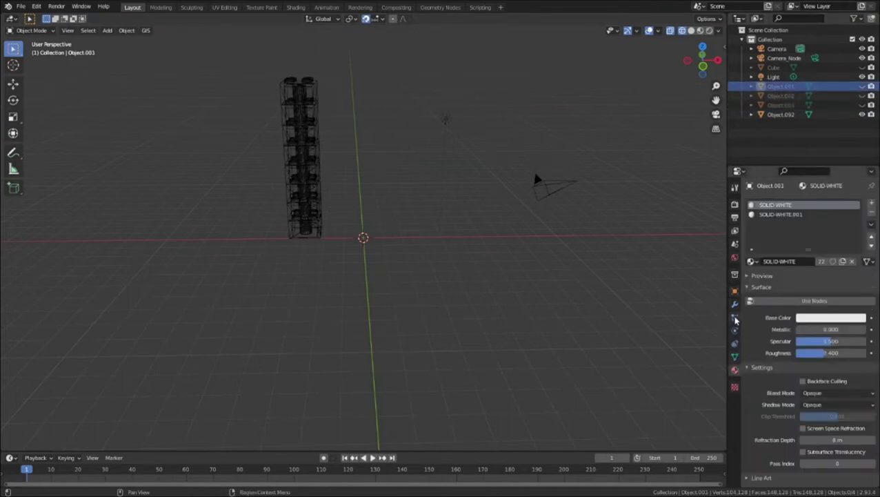
{"action": "left_click", "coordinate": [734, 291]}
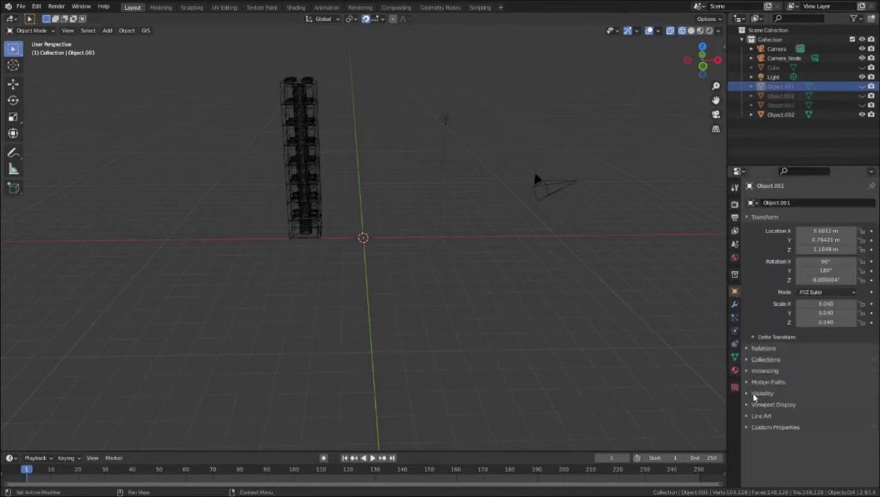
{"action": "left_click", "coordinate": [758, 393]}
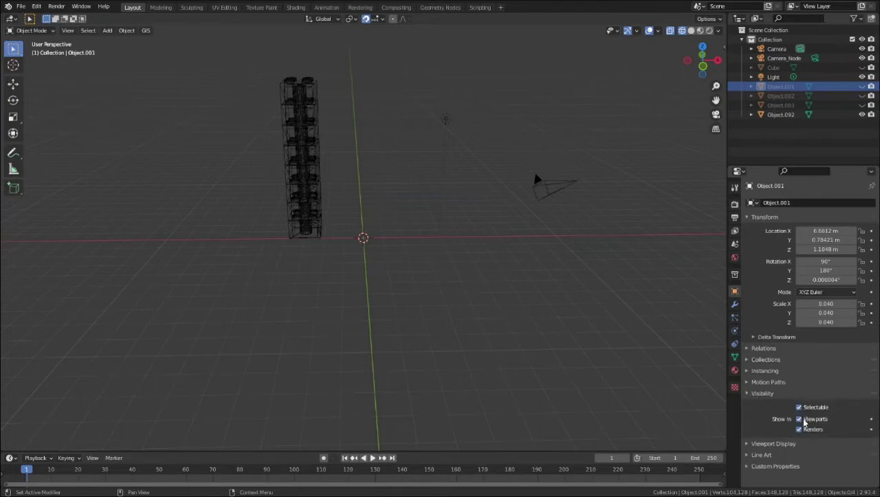
{"action": "left_click", "coordinate": [778, 96]}
{"action": "left_click", "coordinate": [799, 429]}
{"action": "left_click", "coordinate": [772, 106]}
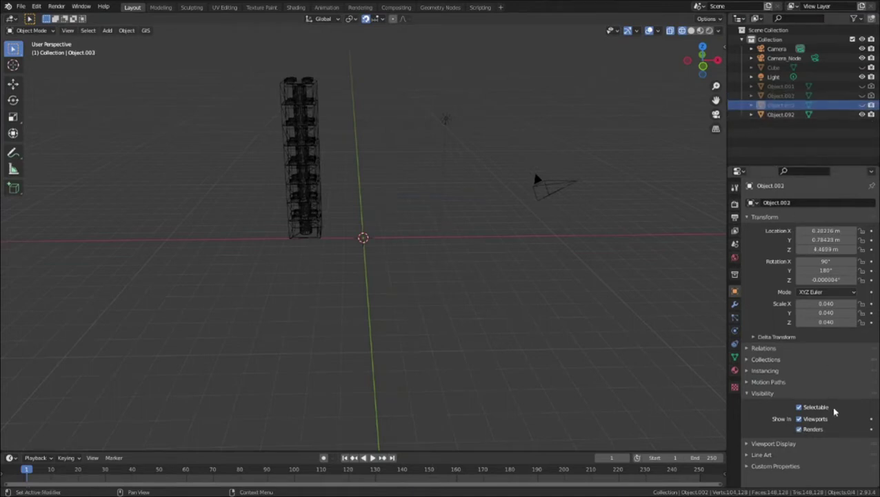
{"action": "left_click", "coordinate": [798, 429]}
{"action": "key", "text": "KP_1"}
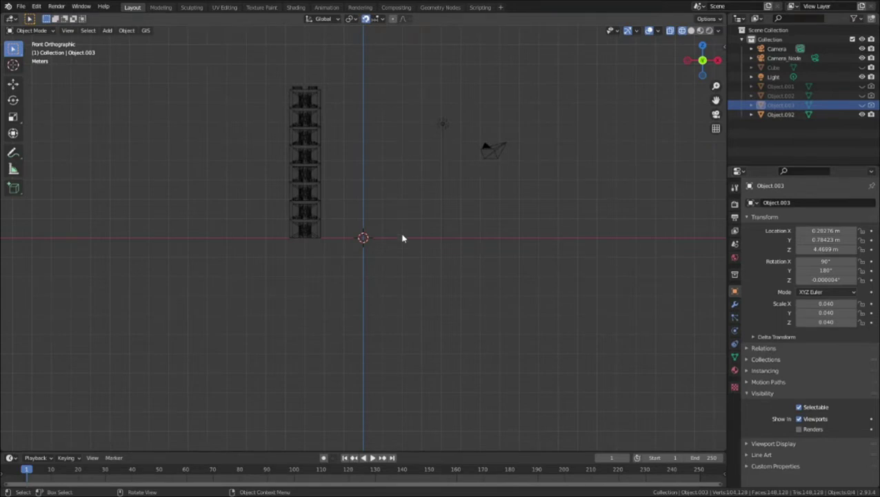
Step: Snap the brick column Object.092 to the 3D cursor at the world origin
{"action": "middle_click_drag", "start_coordinate": [315, 222], "coordinate": [337, 241]}
{"action": "key", "text": "KP_1"}
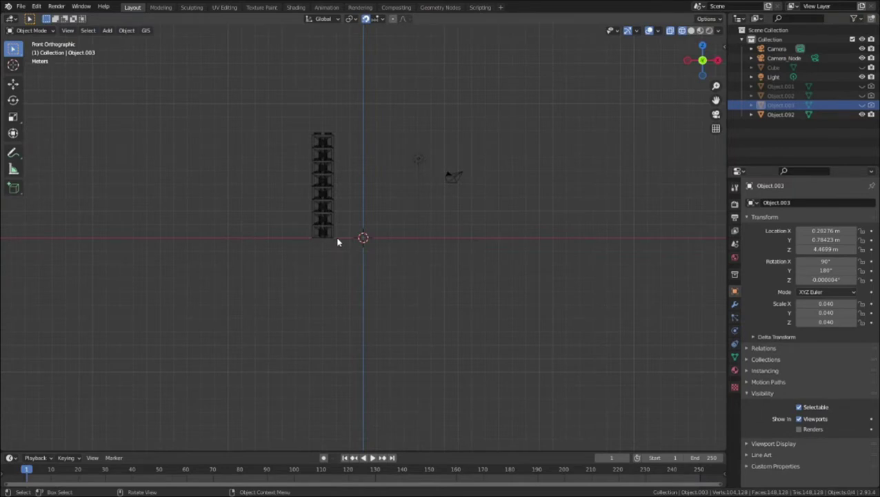
{"action": "left_click", "coordinate": [321, 178]}
{"action": "key", "text": "shift+s"}
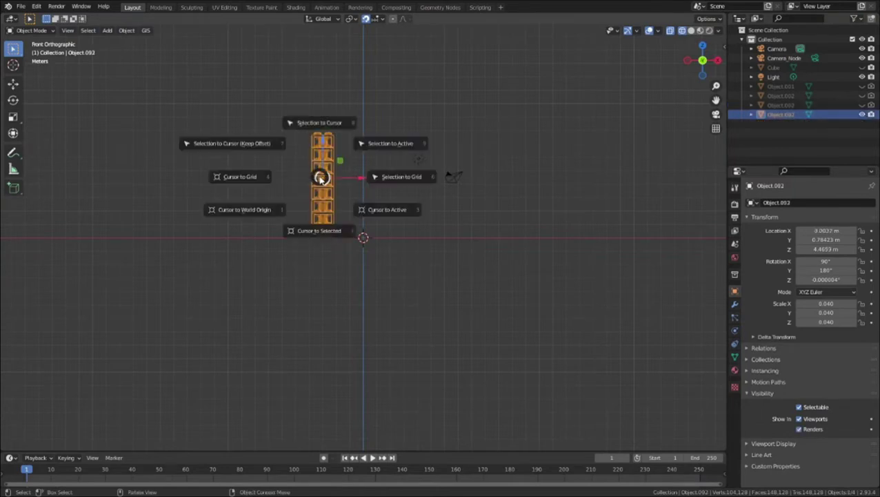
{"action": "left_click", "coordinate": [313, 123]}
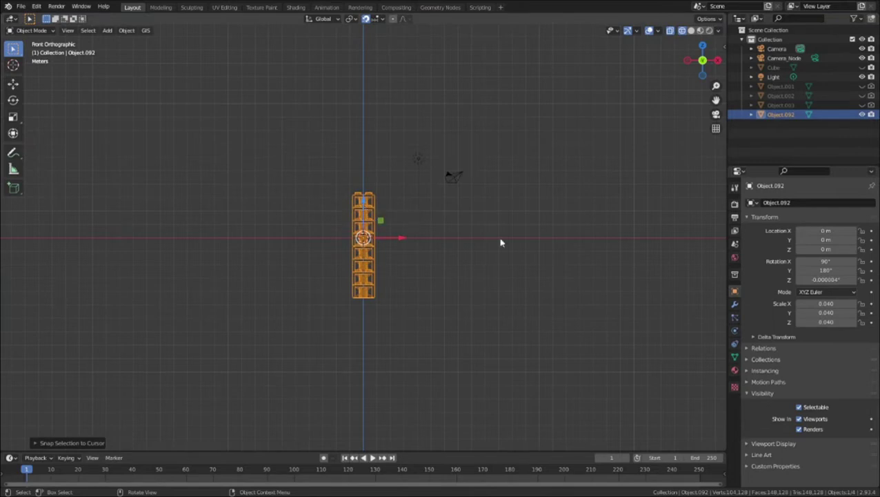
{"action": "key", "text": "shift+a"}
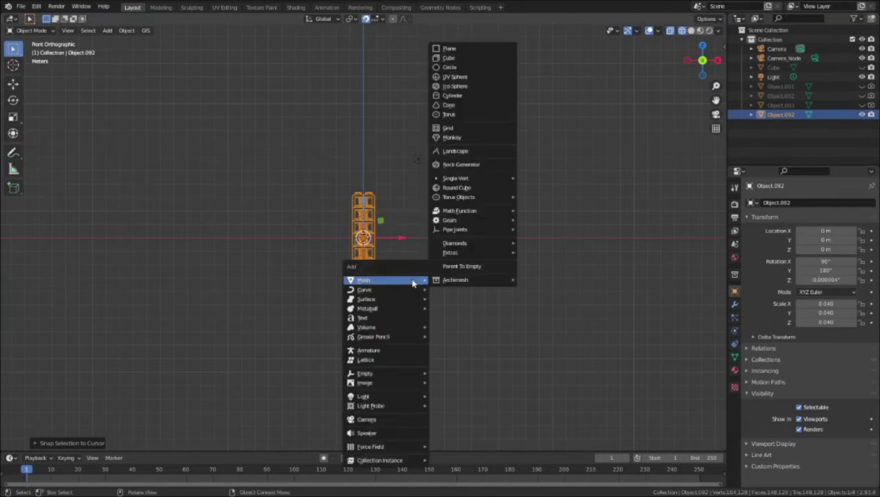
Step: Apply the column's location, rotation and scale
{"action": "key", "text": "ctrl+a"}
{"action": "left_click", "coordinate": [276, 211]}
{"action": "key", "text": "ctrl+a"}
{"action": "left_click", "coordinate": [275, 219]}
{"action": "key", "text": "ctrl+a"}
{"action": "left_click", "coordinate": [263, 229]}
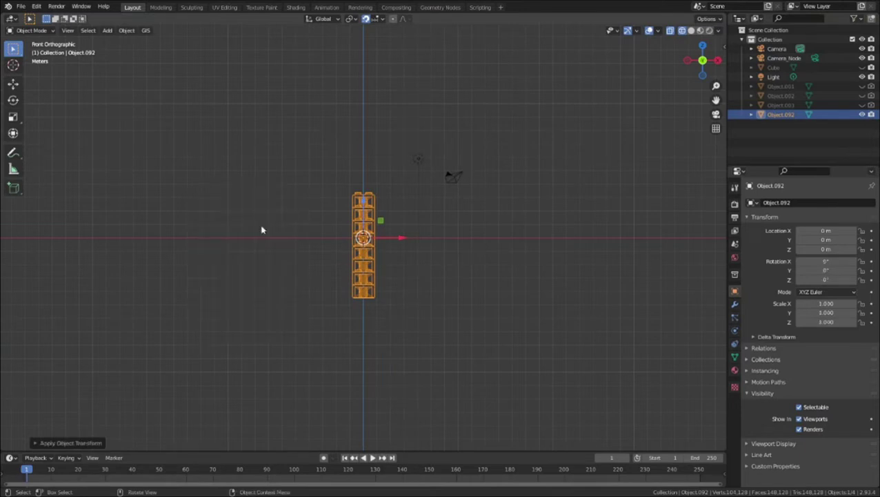
Step: Scale the brick column up to about 1.239 in top view
{"action": "middle_click_drag", "start_coordinate": [408, 261], "coordinate": [373, 334]}
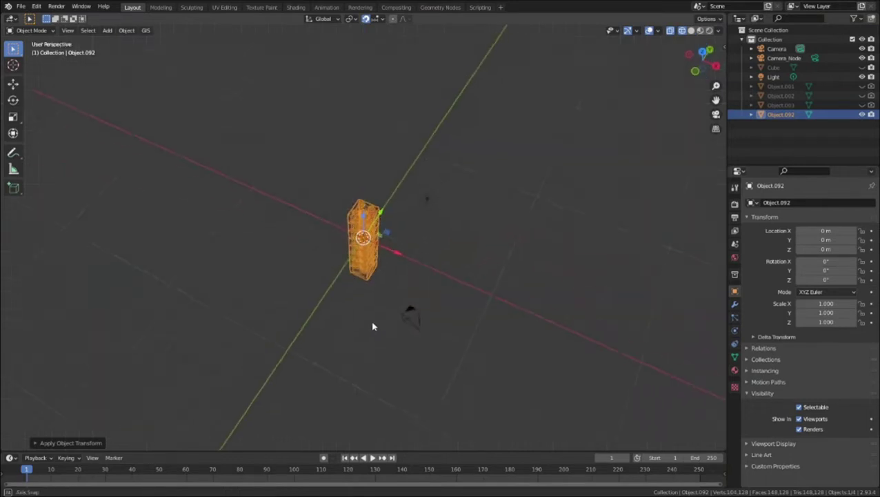
{"action": "key", "text": "KP_7"}
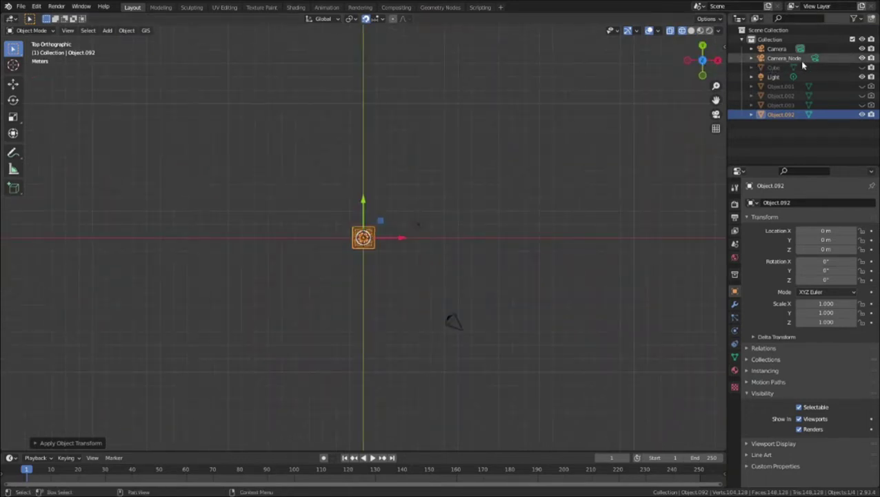
{"action": "scroll", "coordinate": [387, 196], "scroll_direction": "up", "scroll_amount": 10}
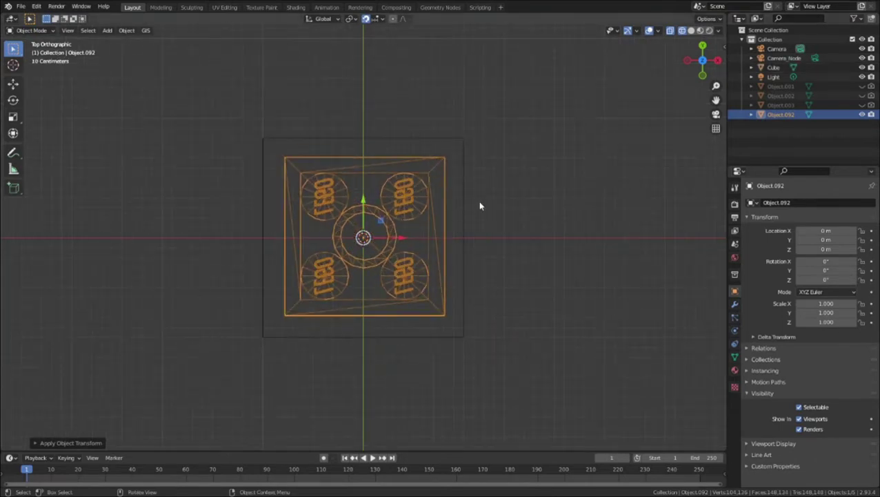
{"action": "key", "text": "s"}
{"action": "left_click", "coordinate": [506, 204]}
Step: Centre the brick in the front view and select the Cube
{"action": "scroll", "coordinate": [497, 204], "scroll_direction": "up", "scroll_amount": 8}
{"action": "scroll", "coordinate": [388, 227], "scroll_direction": "up", "scroll_amount": 6}
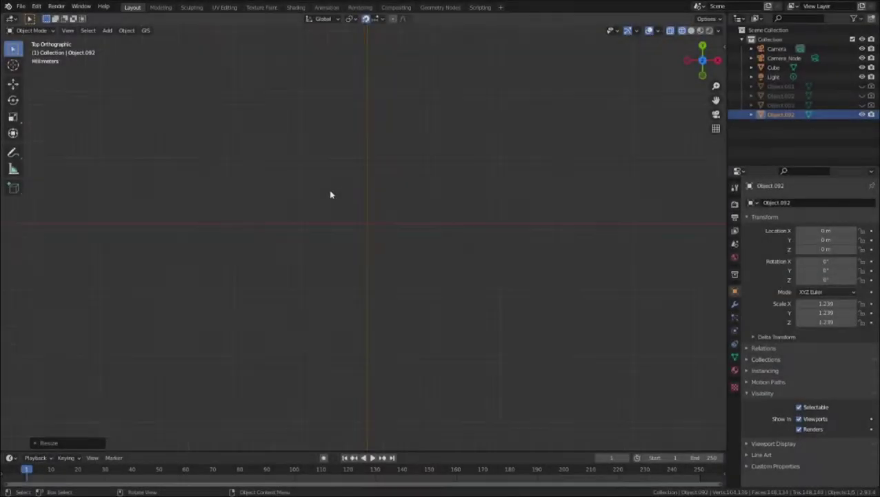
{"action": "scroll", "coordinate": [317, 199], "scroll_direction": "down", "scroll_amount": 12}
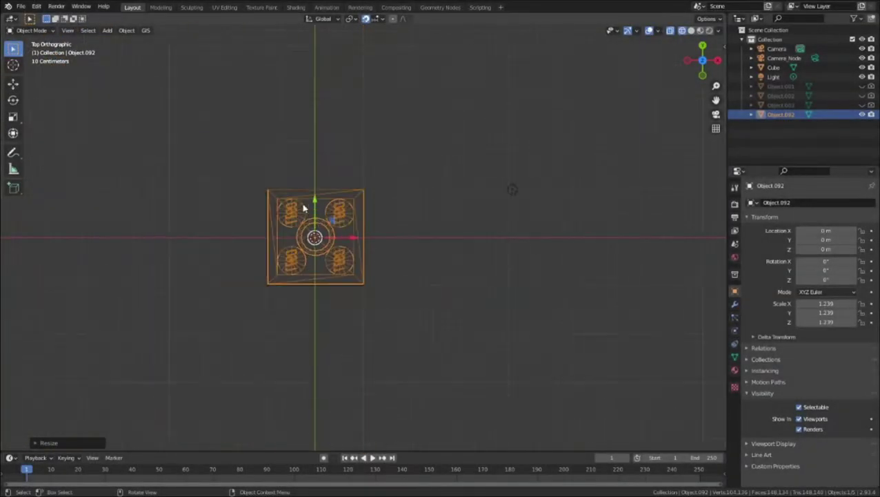
{"action": "middle_click_drag", "start_coordinate": [306, 234], "coordinate": [439, 151], "text": "shift"}
{"action": "key", "text": "KP_1"}
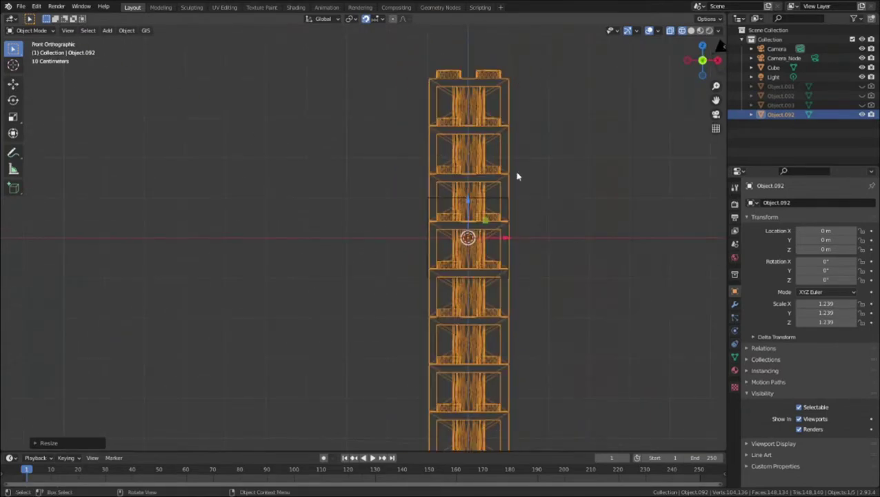
{"action": "left_click", "coordinate": [443, 201]}
Step: Delete the Cube, add a plane at the world origin and open its modifier list
{"action": "key", "text": "x"}
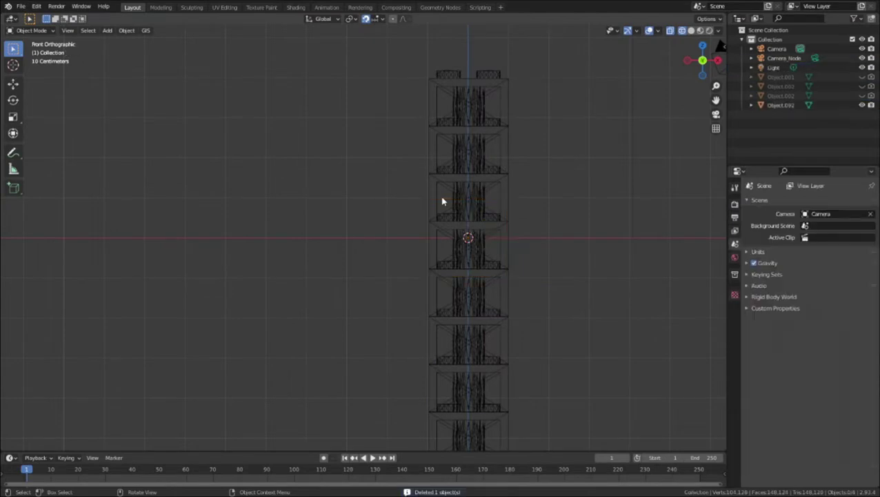
{"action": "key", "text": "shift+a"}
{"action": "mouse_move", "coordinate": [443, 199]}
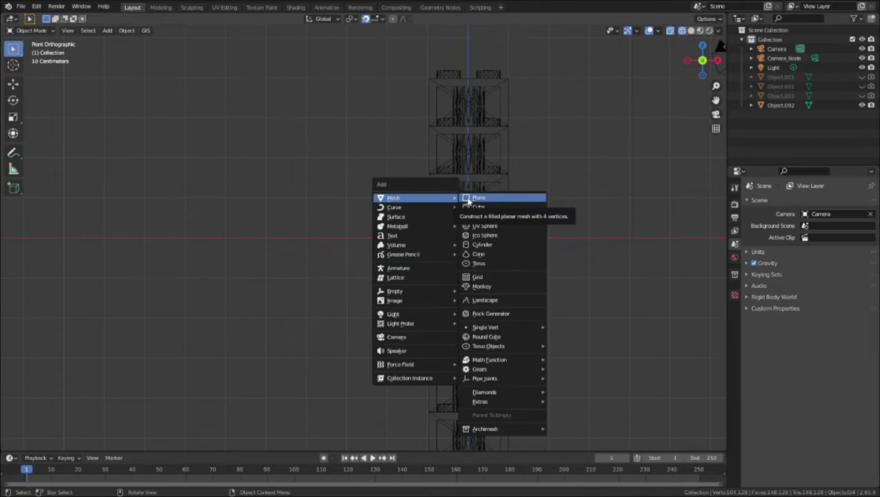
{"action": "left_click", "coordinate": [476, 198]}
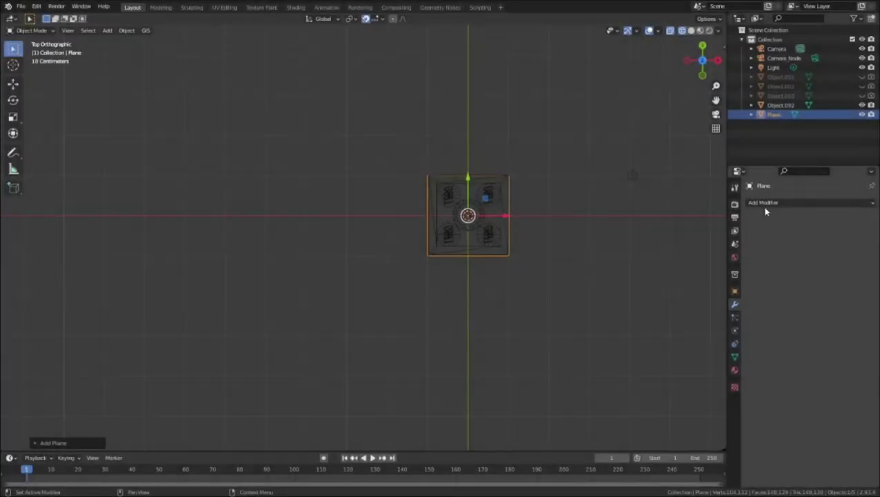
{"action": "left_click", "coordinate": [765, 203]}
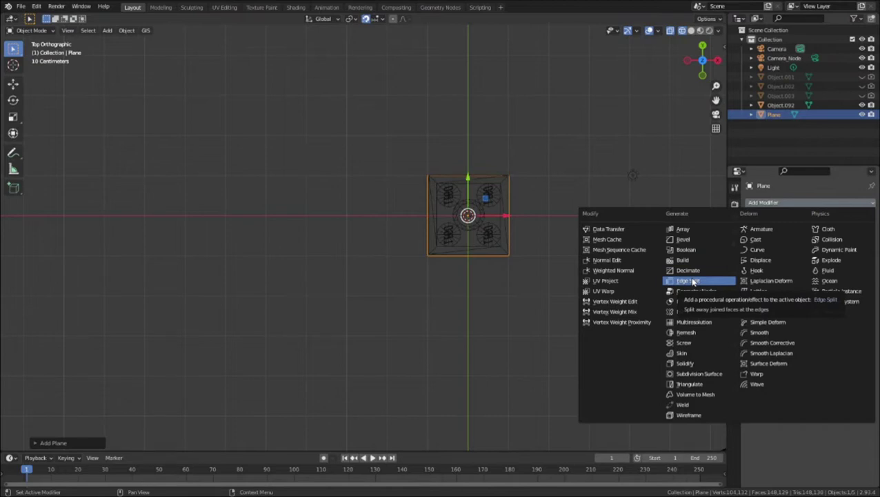
Step: Add an Array modifier repeating the plane 64 times along X
{"action": "left_click", "coordinate": [678, 229]}
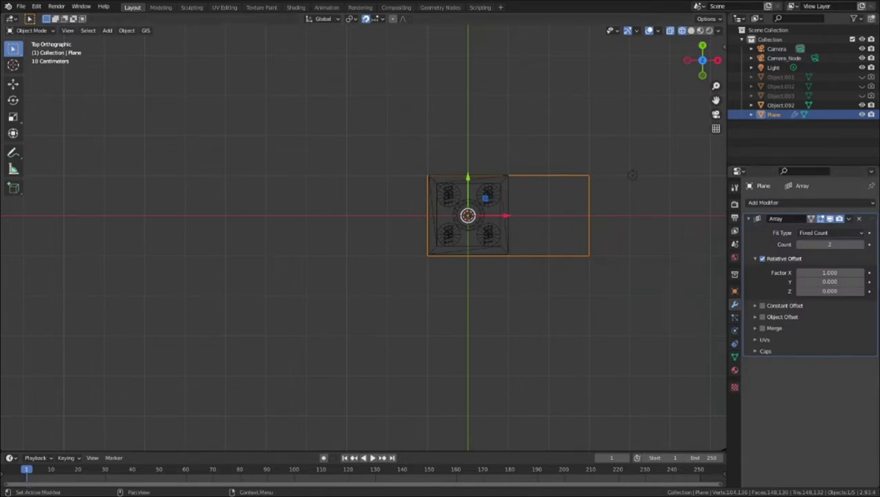
{"action": "left_click", "coordinate": [825, 244]}
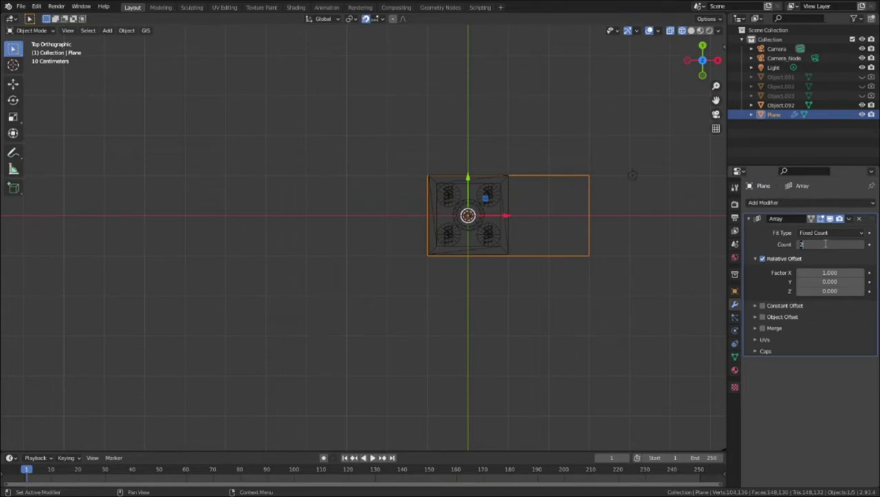
{"action": "type", "text": "4"}
{"action": "key", "text": "Return"}
{"action": "scroll", "coordinate": [576, 177], "scroll_direction": "down", "scroll_amount": 15}
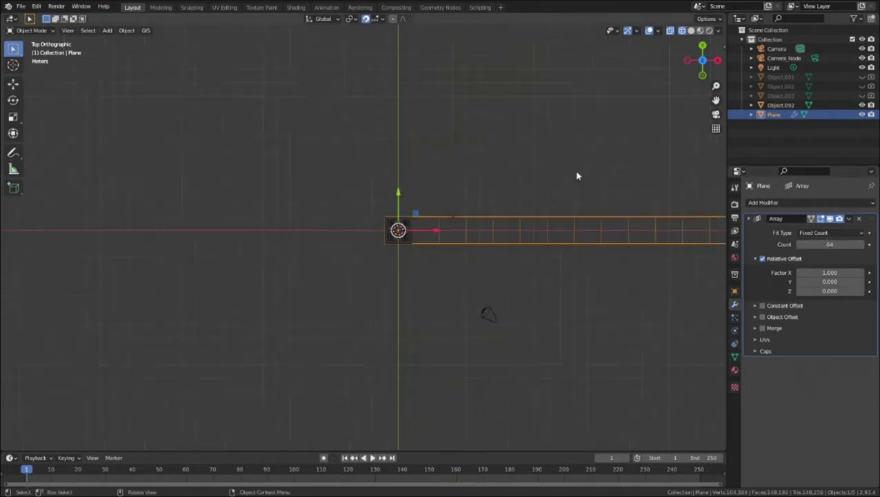
{"action": "scroll", "coordinate": [576, 177], "scroll_direction": "up", "scroll_amount": 3}
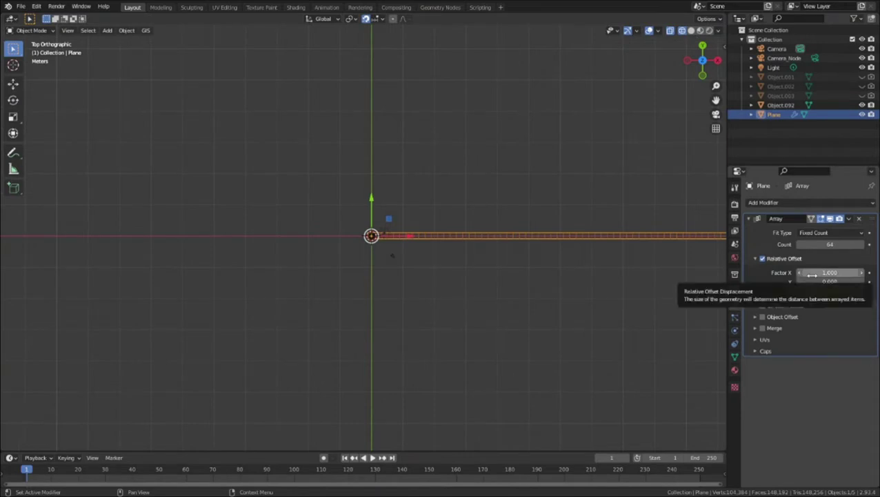
Step: Add a second Array with factor X 0, factor Y 1 and count 64
{"action": "left_click", "coordinate": [861, 203]}
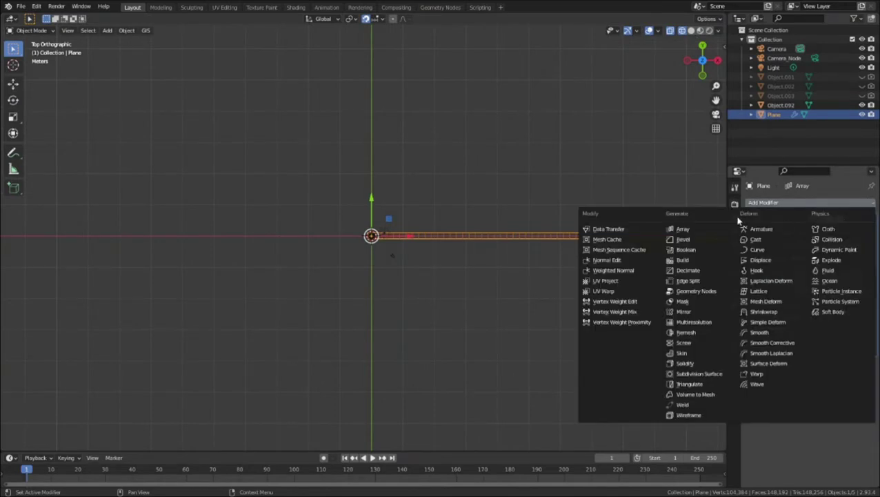
{"action": "left_click", "coordinate": [682, 228]}
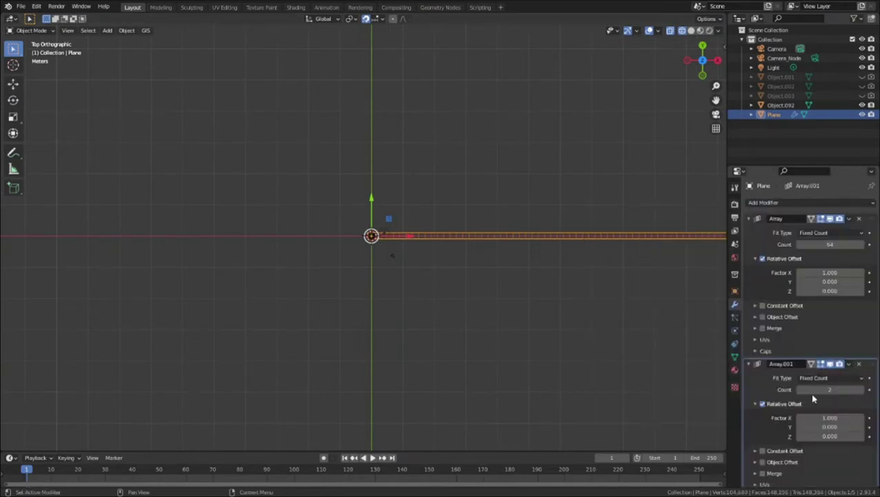
{"action": "left_click", "coordinate": [828, 417]}
{"action": "key", "text": "Return"}
{"action": "left_click", "coordinate": [831, 427]}
{"action": "type", "text": "1"}
{"action": "key", "text": "Return"}
{"action": "type", "text": "64"}
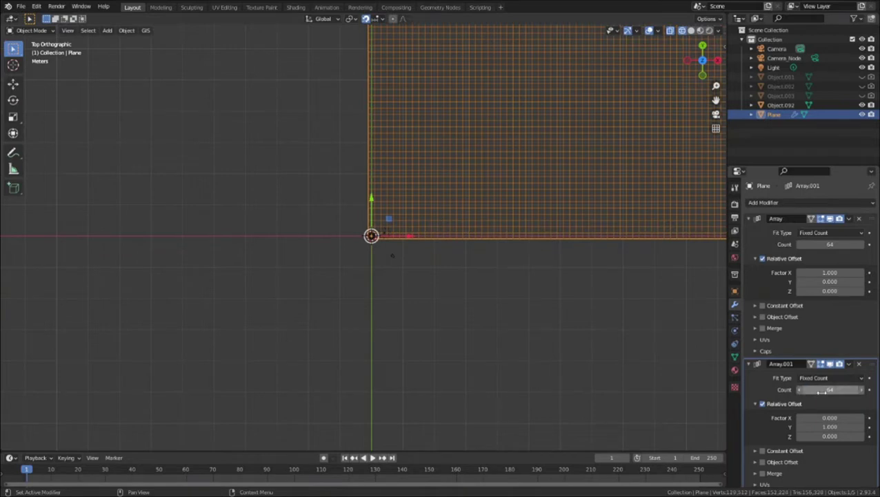
{"action": "scroll", "coordinate": [485, 168], "scroll_direction": "down", "scroll_amount": 5}
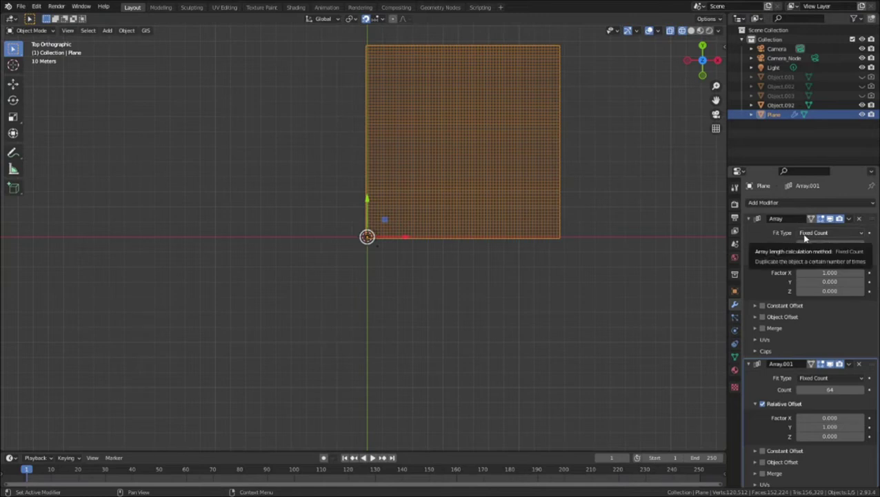
{"action": "left_click", "coordinate": [848, 219]}
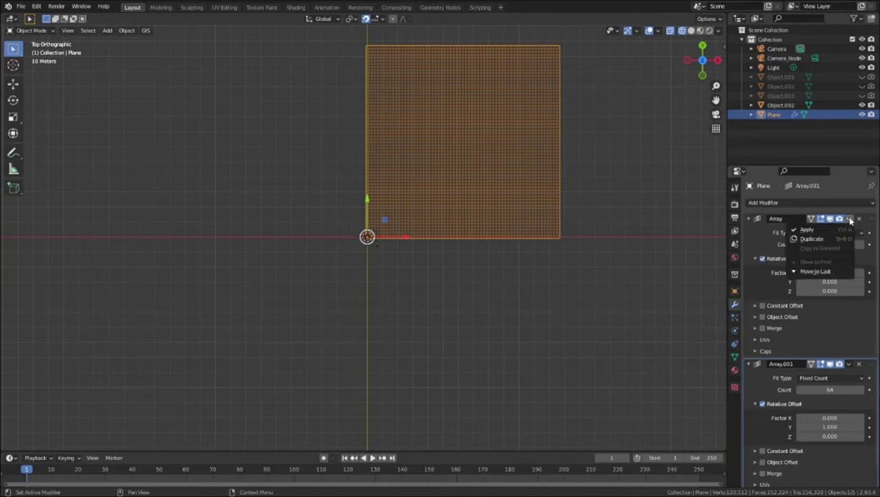
{"action": "left_click", "coordinate": [843, 228]}
{"action": "left_click", "coordinate": [849, 219]}
{"action": "left_click", "coordinate": [837, 229]}
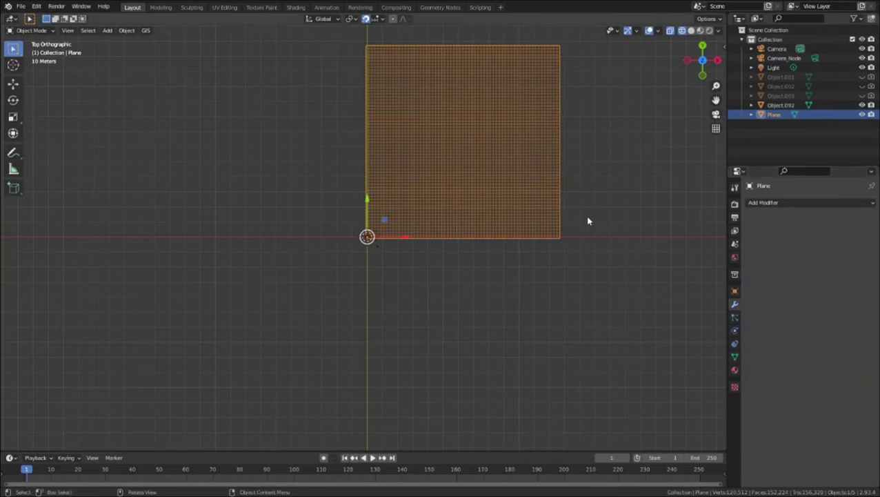
{"action": "middle_click_drag", "start_coordinate": [374, 181], "coordinate": [353, 225], "text": "shift"}
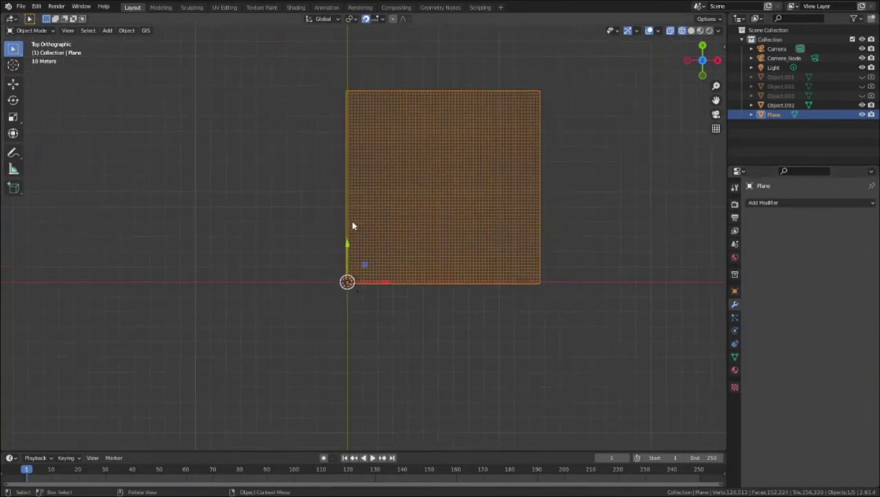
{"action": "scroll", "coordinate": [353, 226], "scroll_direction": "up", "scroll_amount": 1}
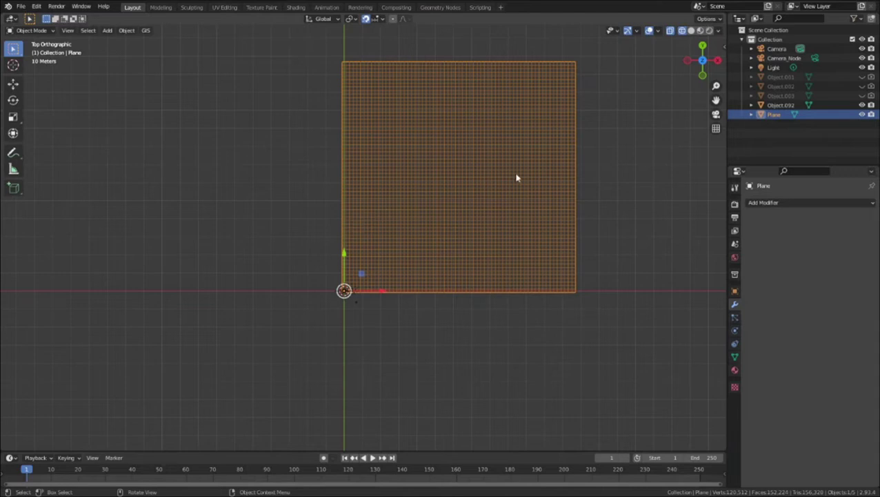
{"action": "key", "text": "g"}
Step: Cancel the move, set the plane's origin to its geometry and snap the plane to the world origin
{"action": "right_click", "coordinate": [394, 265]}
{"action": "left_click", "coordinate": [126, 31]}
{"action": "mouse_move", "coordinate": [163, 55]}
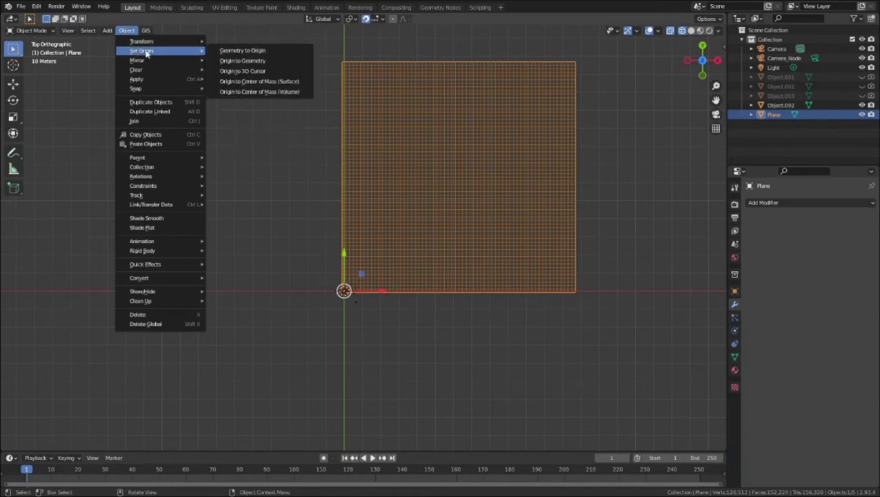
{"action": "left_click", "coordinate": [235, 61]}
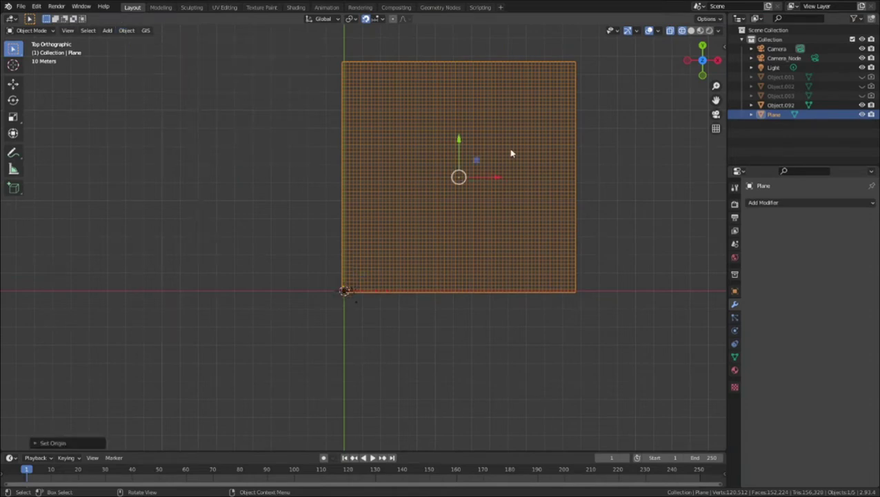
{"action": "key", "text": "shift+s"}
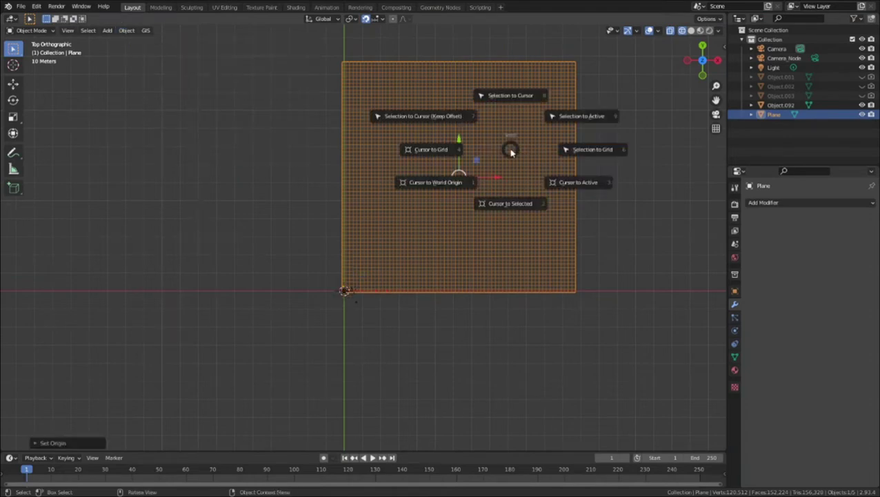
{"action": "left_click", "coordinate": [516, 97]}
Step: In front view, select the Object.092 brick stack
{"action": "key", "text": "KP_1"}
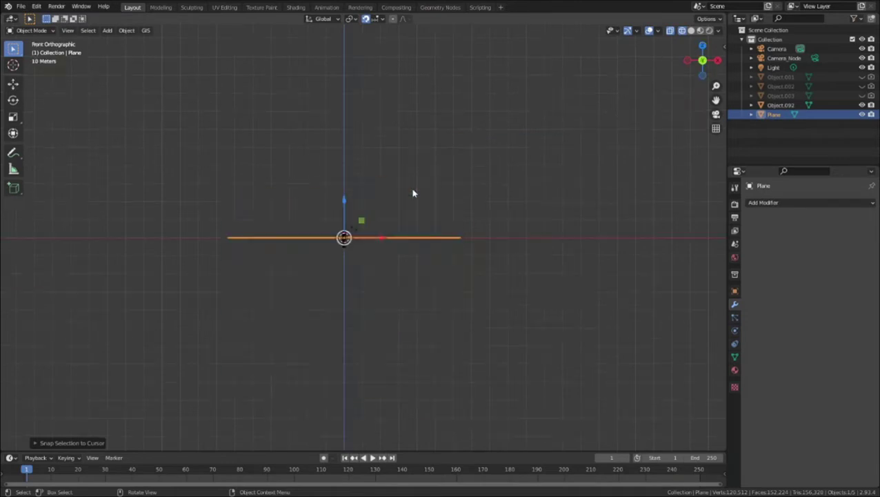
{"action": "scroll", "coordinate": [314, 240], "scroll_direction": "up", "scroll_amount": 5}
{"action": "middle_click_drag", "start_coordinate": [304, 271], "coordinate": [407, 234], "text": "shift"}
{"action": "scroll", "coordinate": [406, 238], "scroll_direction": "up", "scroll_amount": 2}
{"action": "left_click", "coordinate": [405, 238]}
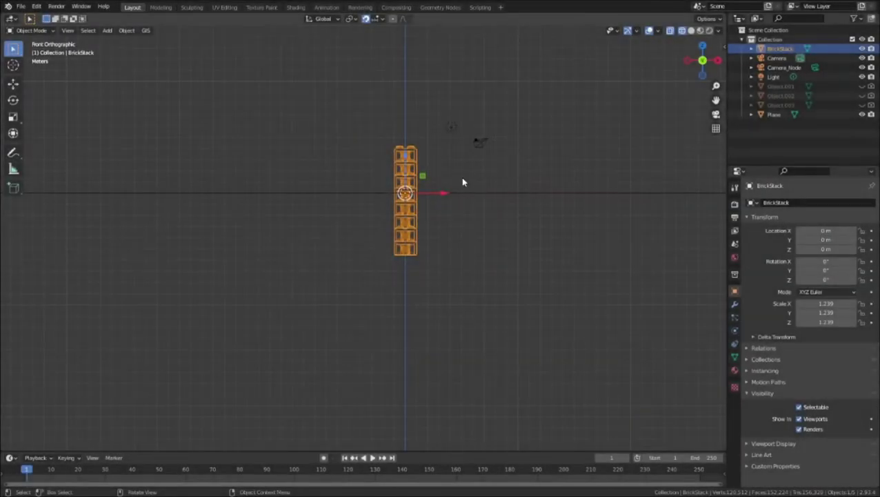
Step: Deselect BrickStack and add a Landscape terrain mesh at the origin
{"action": "left_click", "coordinate": [461, 182]}
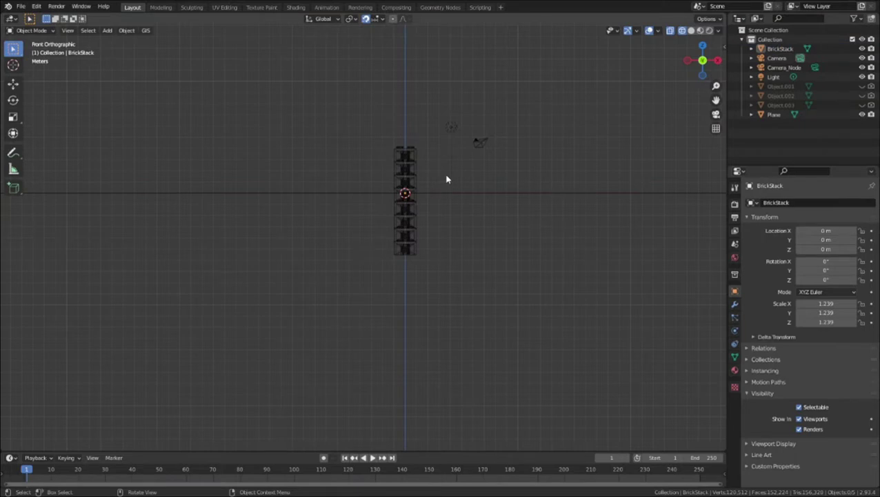
{"action": "key", "text": "shift+a"}
{"action": "mouse_move", "coordinate": [446, 177]}
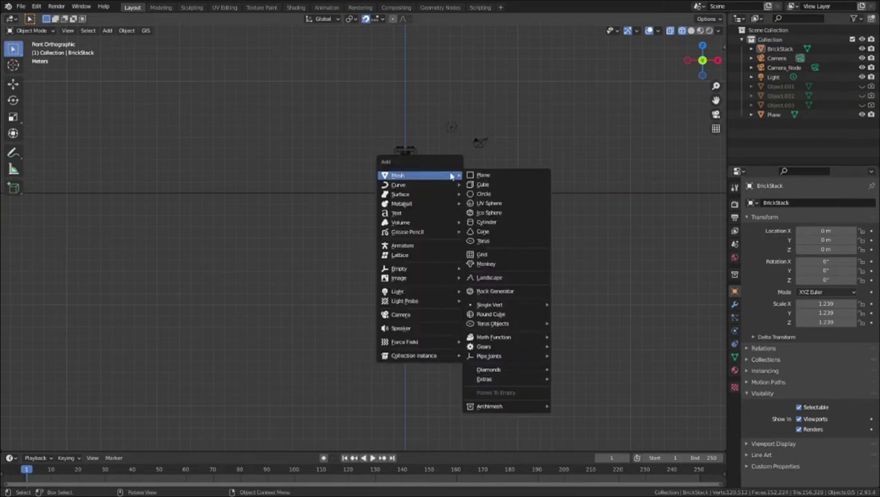
{"action": "mouse_move", "coordinate": [518, 326]}
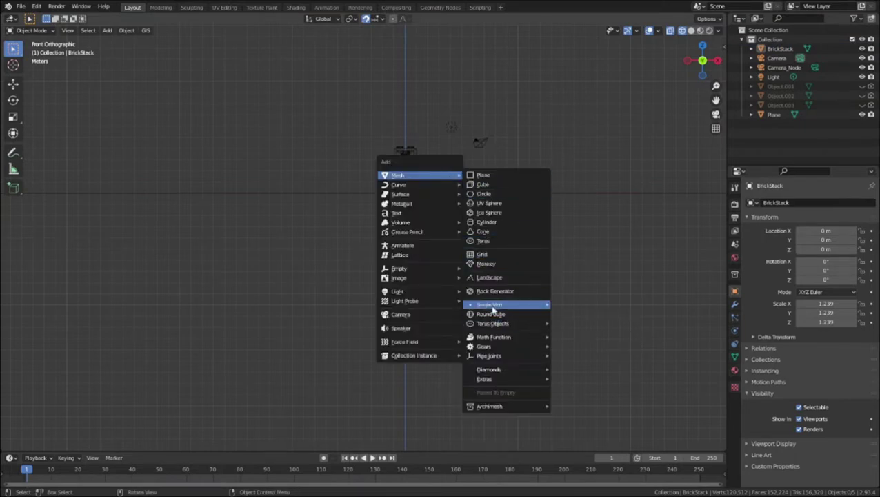
{"action": "left_click", "coordinate": [514, 284]}
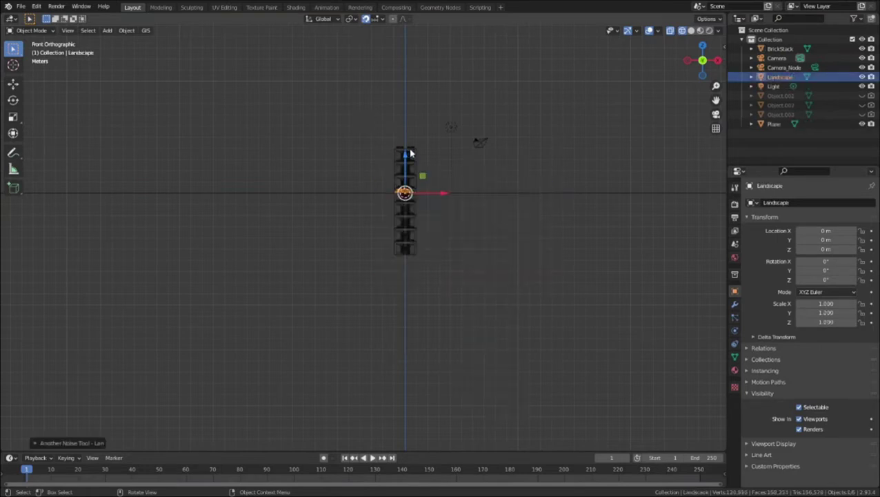
{"action": "scroll", "coordinate": [412, 154], "scroll_direction": "up", "scroll_amount": 5}
{"action": "middle_click_drag", "start_coordinate": [464, 129], "coordinate": [419, 171], "text": "shift"}
{"action": "scroll", "coordinate": [395, 208], "scroll_direction": "up", "scroll_amount": 6}
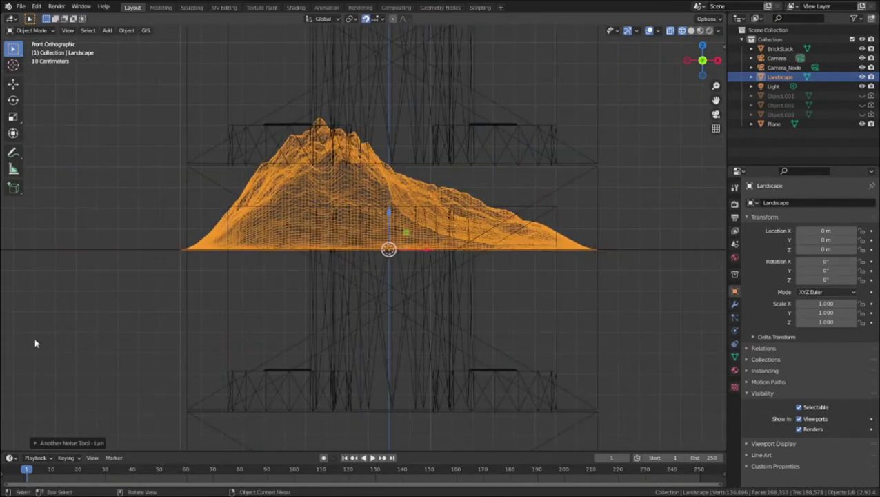
Step: Set the Landscape's noise type to Marble and reselect the Landscape
{"action": "left_click", "coordinate": [39, 442]}
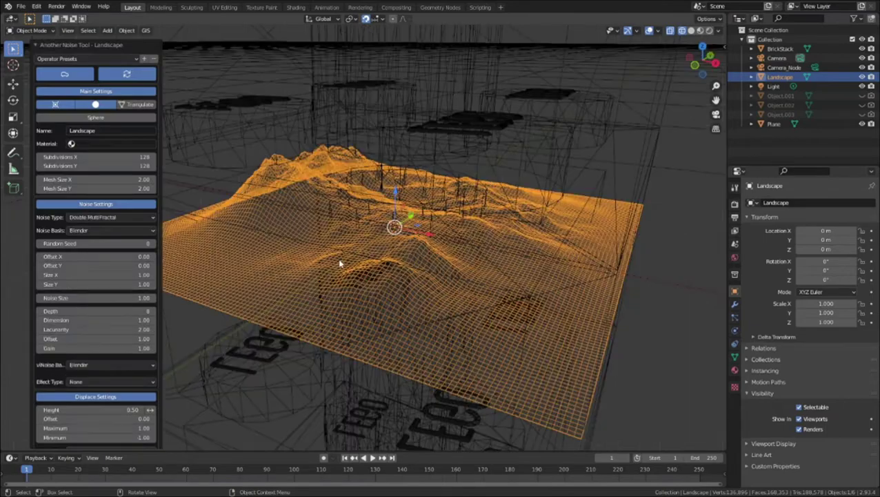
{"action": "scroll", "coordinate": [97, 276], "scroll_direction": "down", "scroll_amount": 1}
{"action": "left_click", "coordinate": [111, 179]}
{"action": "left_click", "coordinate": [133, 265]}
{"action": "left_click", "coordinate": [599, 349]}
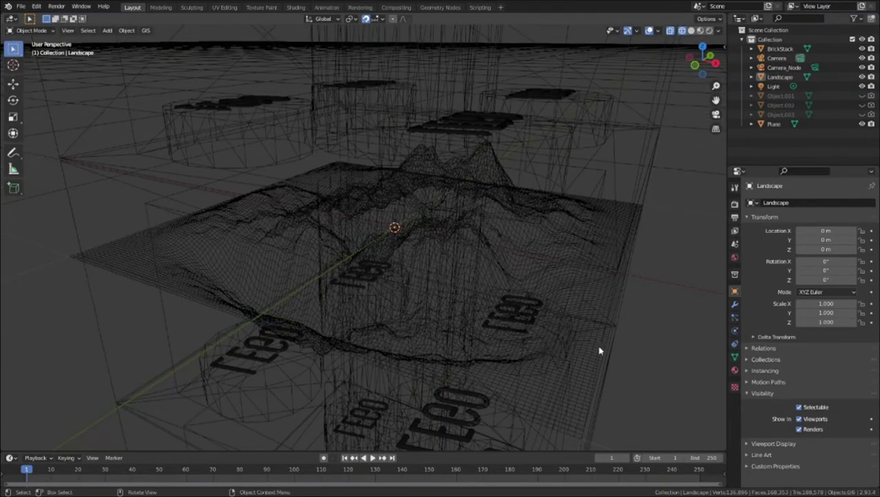
{"action": "left_click", "coordinate": [186, 266]}
Step: In top view, scale the Landscape by 8 twice to reach 64
{"action": "key", "text": "KP_7"}
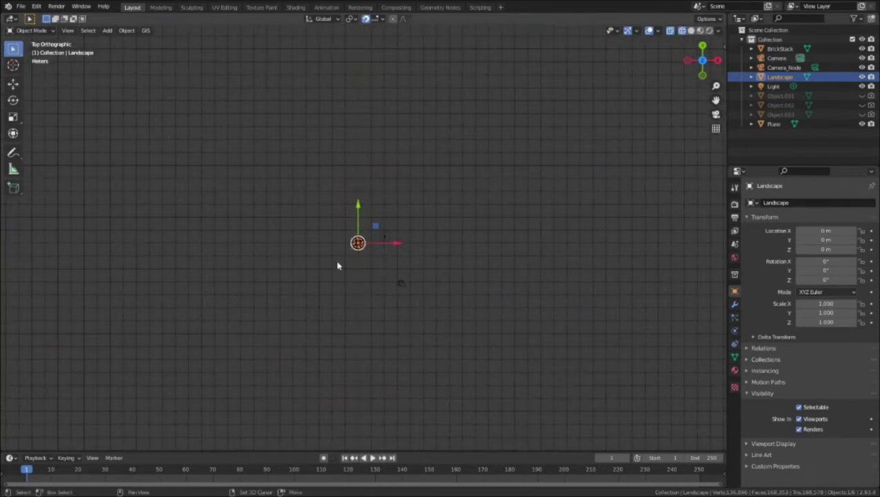
{"action": "scroll", "coordinate": [338, 261], "scroll_direction": "up", "scroll_amount": 8}
{"action": "middle_click_drag", "start_coordinate": [383, 259], "coordinate": [399, 265], "text": "shift"}
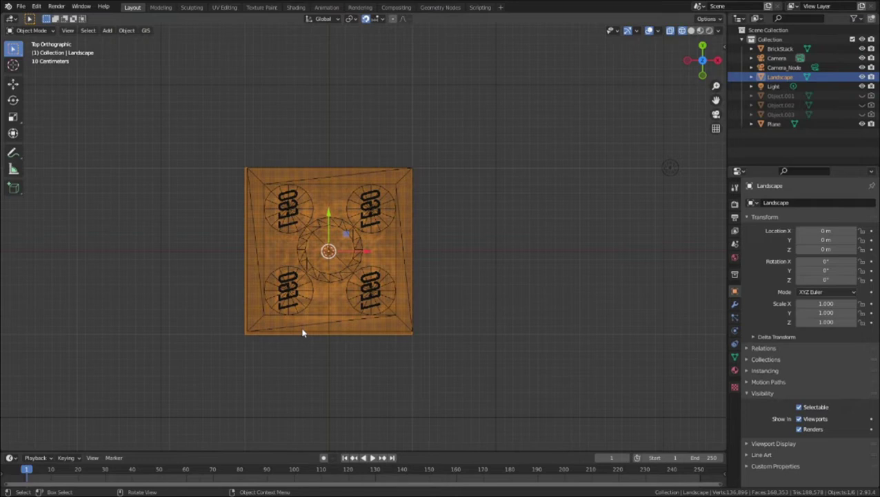
{"action": "scroll", "coordinate": [302, 332], "scroll_direction": "down", "scroll_amount": 5}
{"action": "scroll", "coordinate": [302, 332], "scroll_direction": "down", "scroll_amount": 1}
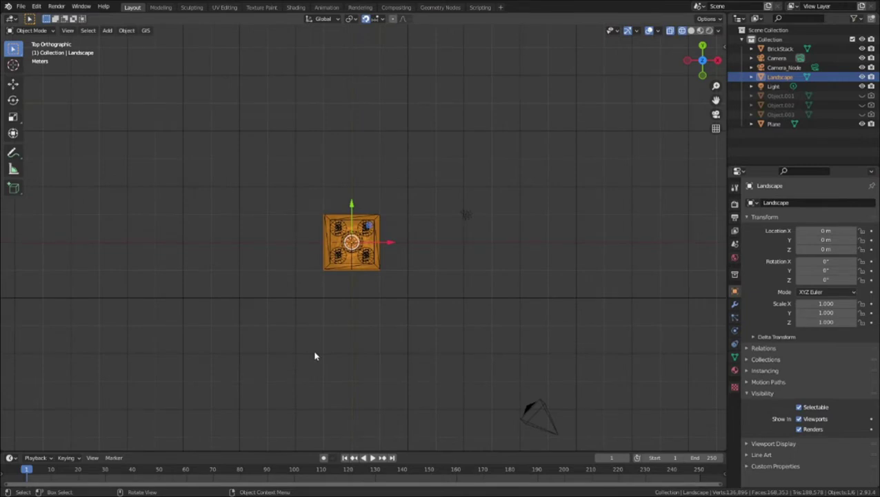
{"action": "type", "text": "s8"}
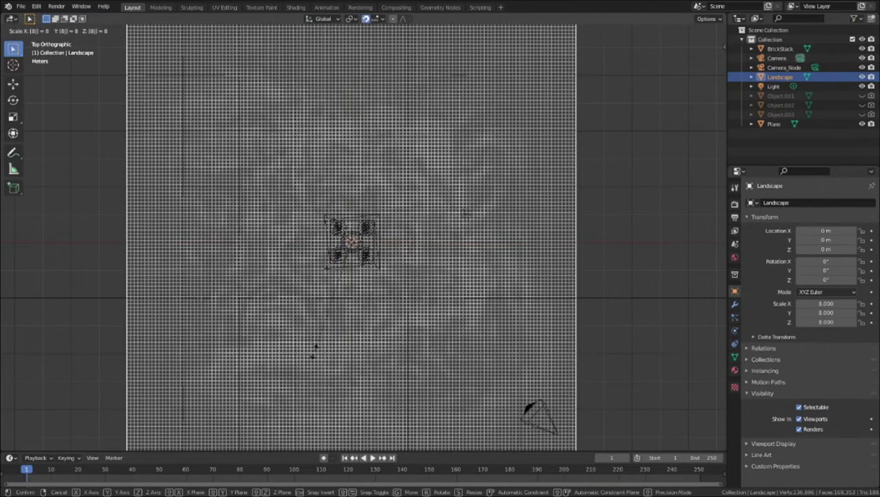
{"action": "key", "text": "Return"}
{"action": "scroll", "coordinate": [315, 356], "scroll_direction": "down", "scroll_amount": 10}
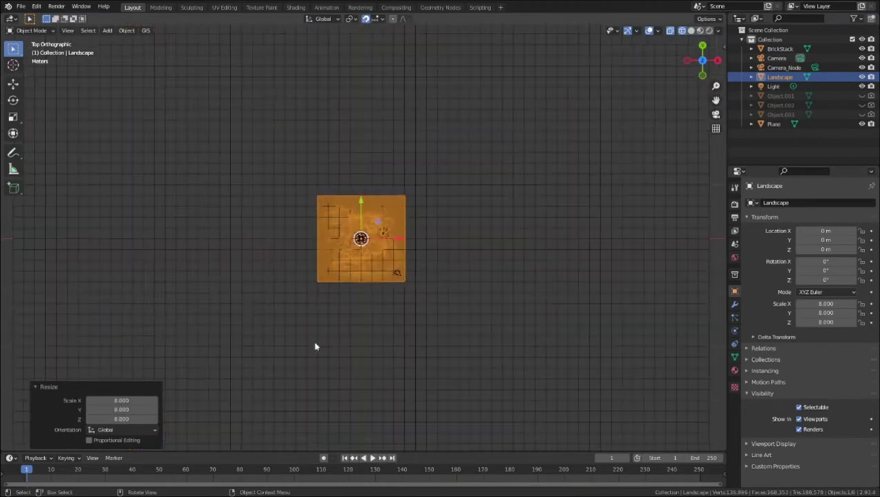
{"action": "type", "text": "s"}
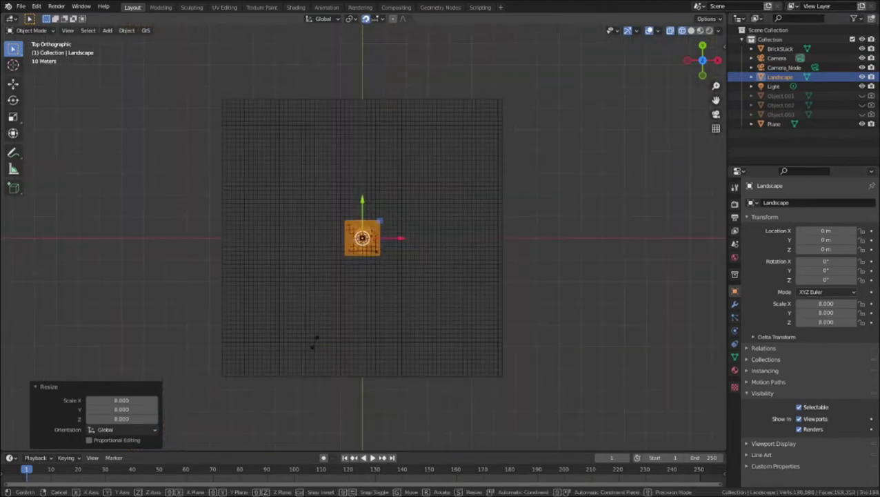
{"action": "type", "text": "8"}
{"action": "key", "text": "Return"}
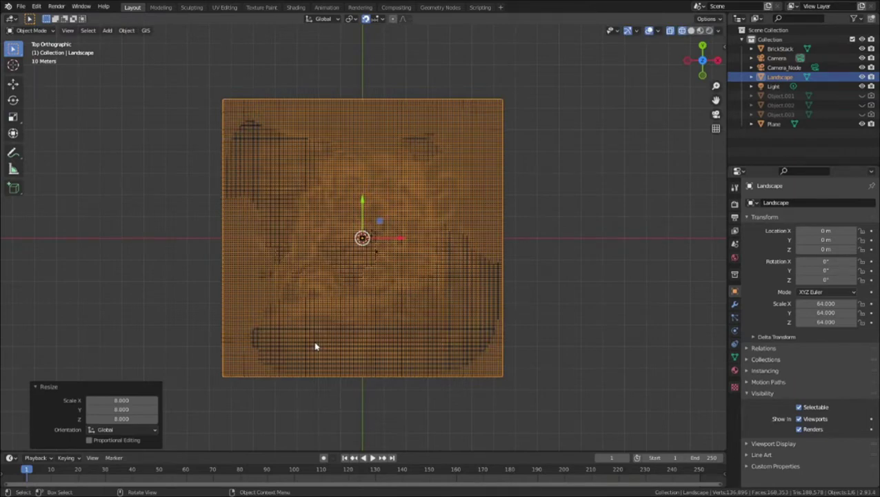
Step: Check the scaled terrain from the front and right views, then orbit into perspective
{"action": "key", "text": "KP_1"}
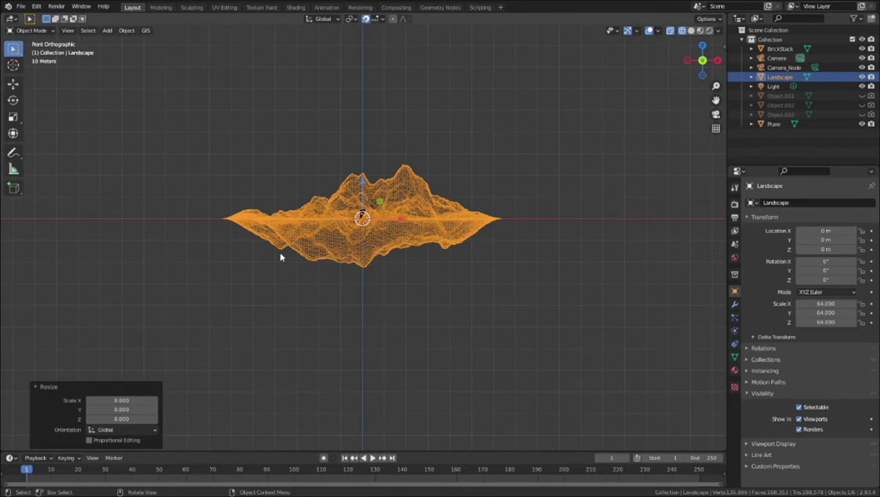
{"action": "key", "text": "KP_3"}
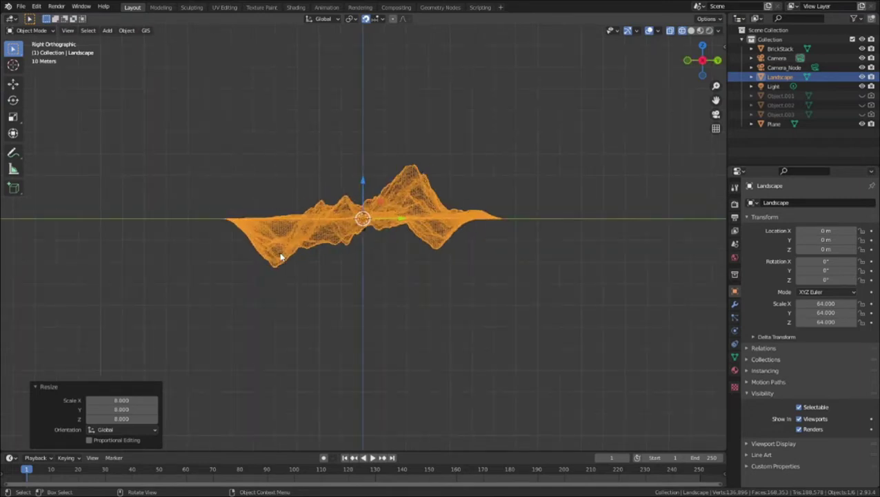
{"action": "key", "text": "KP_1"}
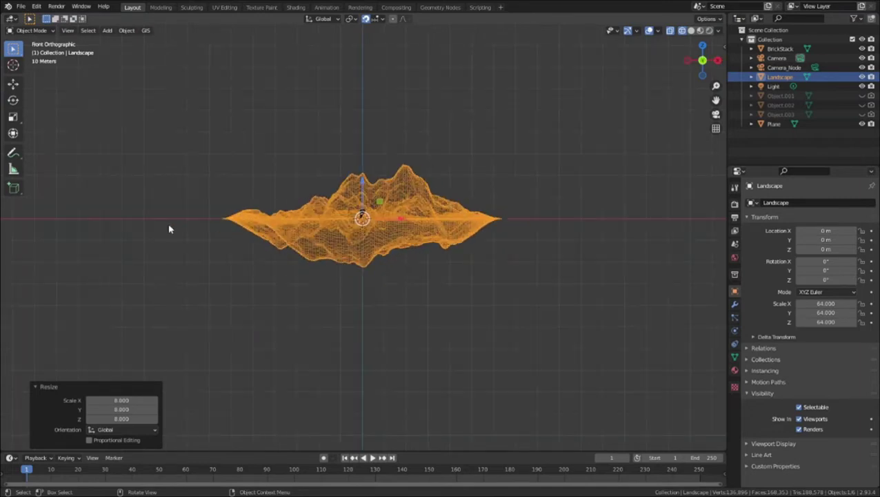
{"action": "middle_click_drag", "start_coordinate": [229, 187], "coordinate": [314, 199]}
Step: Select the Plane over the terrain and show its particle settings
{"action": "left_click", "coordinate": [301, 341]}
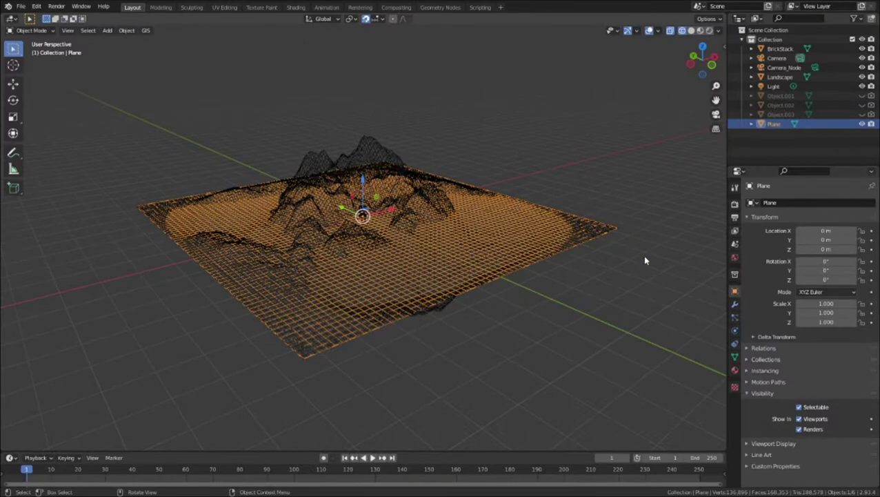
{"action": "left_click", "coordinate": [735, 318]}
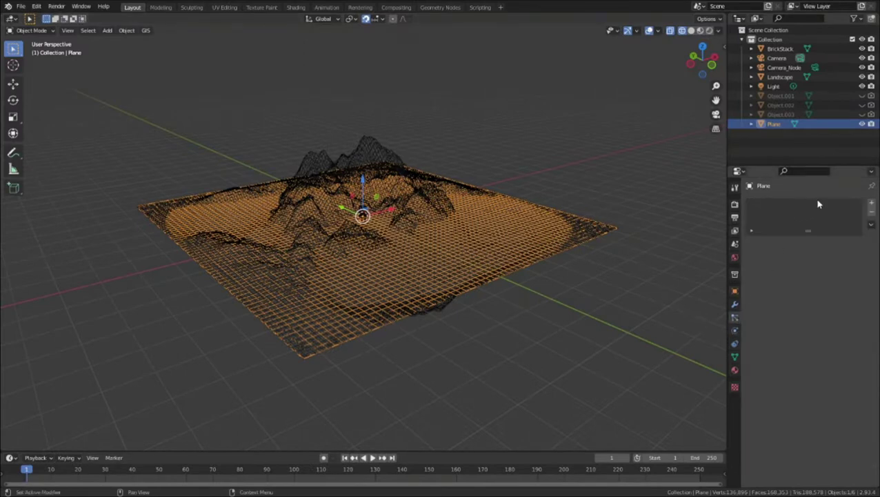
Step: Add a hair particle system with Advanced on, Jittered distribution, no random order, 1 per face
{"action": "left_click", "coordinate": [872, 202]}
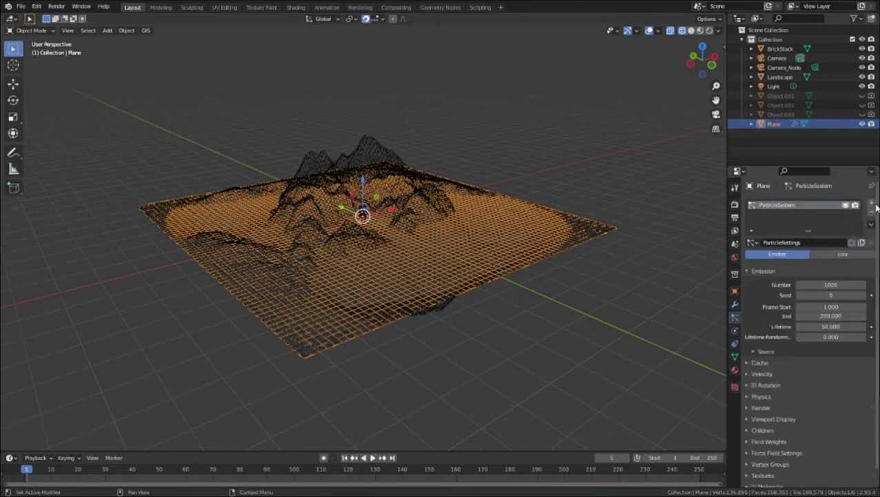
{"action": "left_click", "coordinate": [843, 253]}
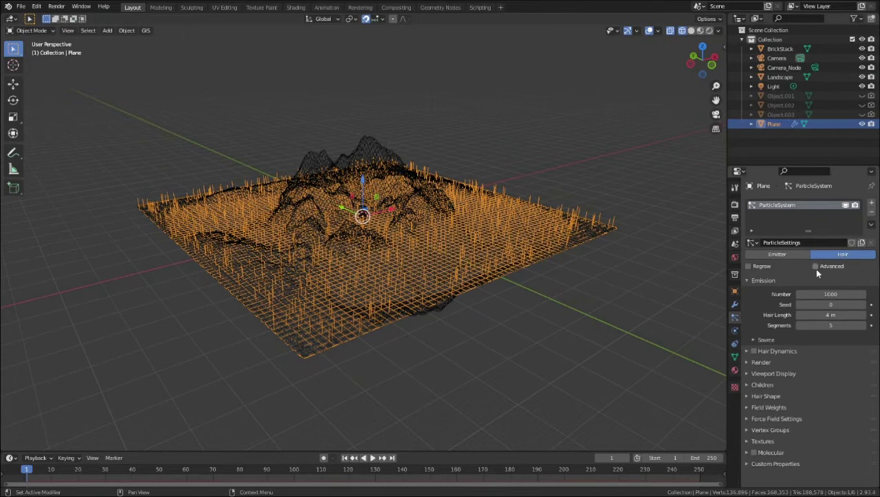
{"action": "left_click", "coordinate": [816, 266]}
{"action": "left_click", "coordinate": [754, 339]}
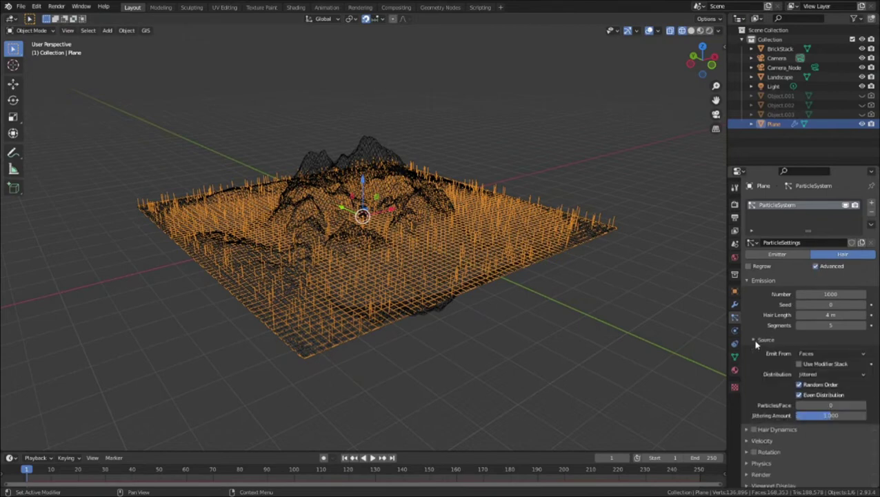
{"action": "scroll", "coordinate": [800, 314], "scroll_direction": "down", "scroll_amount": 3}
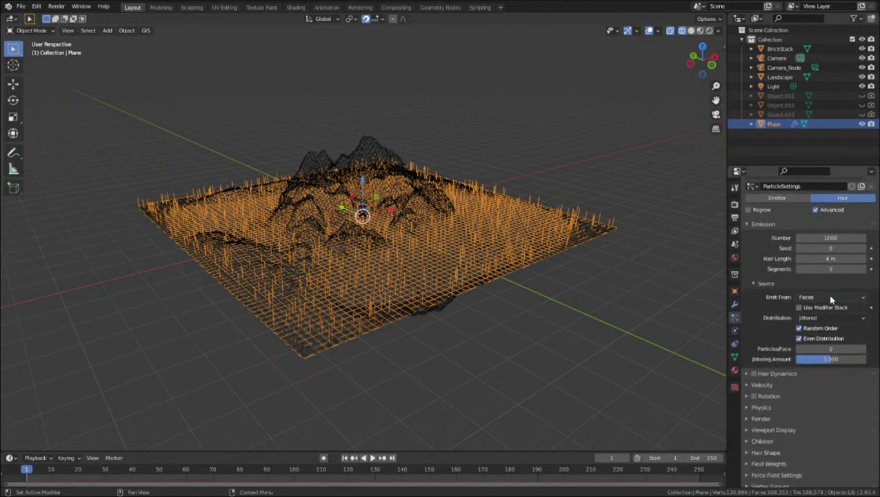
{"action": "left_click", "coordinate": [835, 317]}
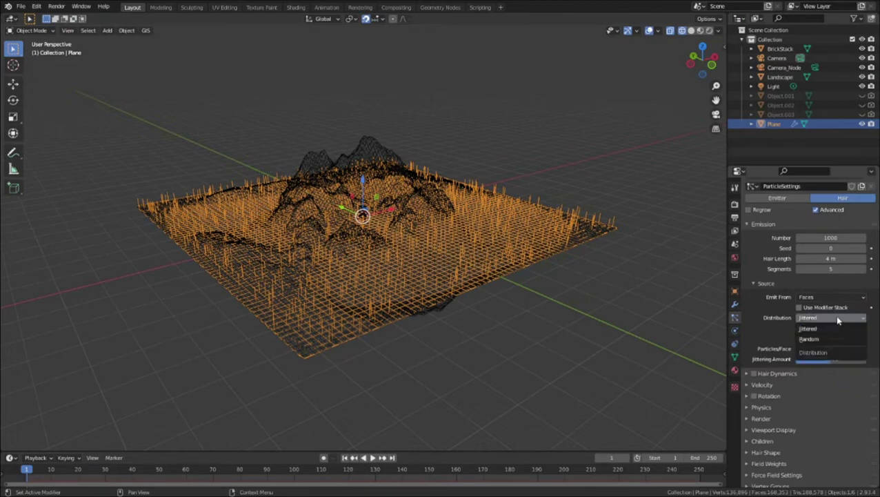
{"action": "left_click", "coordinate": [834, 315]}
{"action": "left_click", "coordinate": [799, 328]}
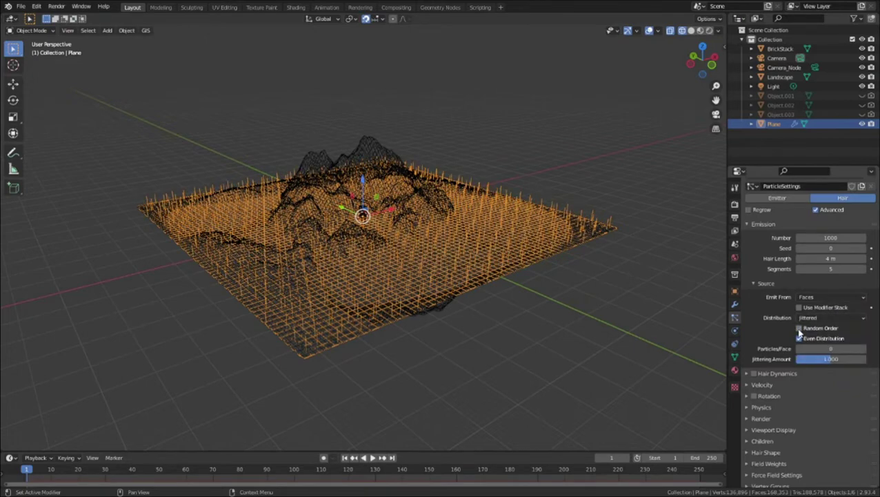
{"action": "left_click", "coordinate": [863, 349]}
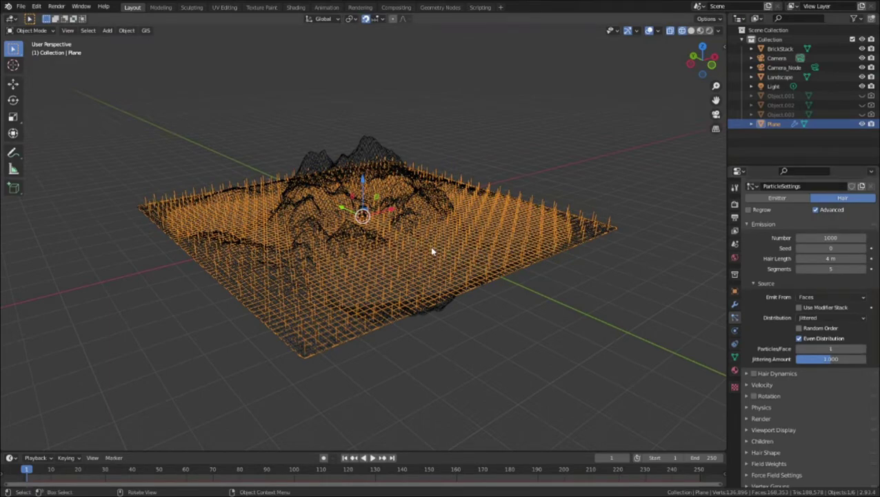
Step: Check the plane's face count in Edit Mode, then return to Object Mode
{"action": "mouse_move", "coordinate": [431, 252]}
{"action": "middle_mouse_down"}
{"action": "mouse_move", "coordinate": [417, 311]}
{"action": "mouse_move", "coordinate": [320, 255]}
{"action": "mouse_move", "coordinate": [424, 258]}
{"action": "middle_mouse_up"}
{"action": "key", "text": "Tab"}
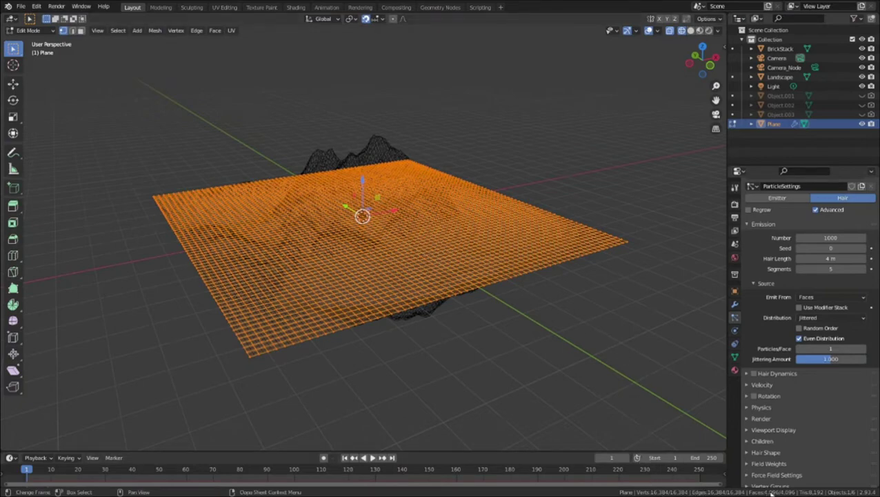
{"action": "key", "text": "Tab"}
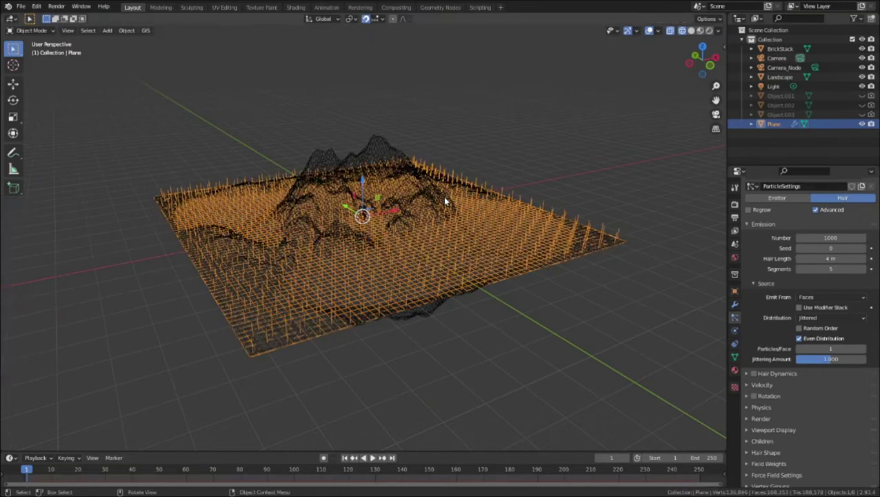
{"action": "scroll", "coordinate": [830, 228], "scroll_direction": "up", "scroll_amount": 2}
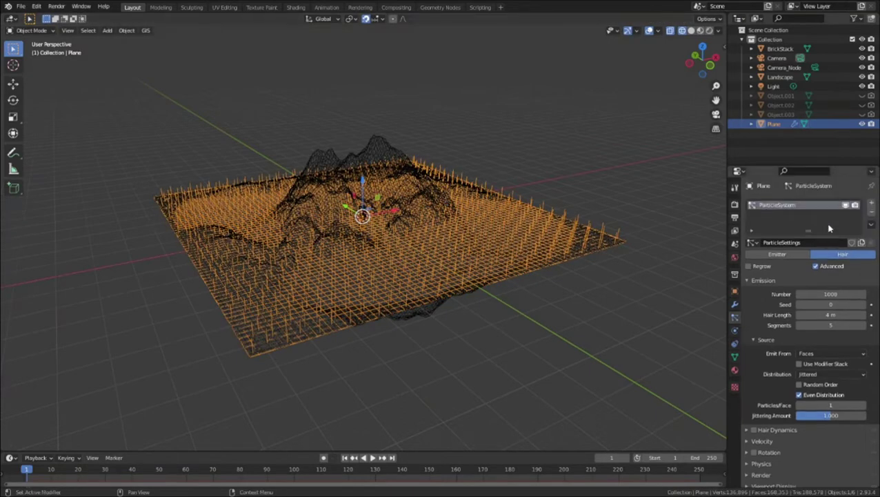
Step: Set the hair emission number to 4096 and view the plane from a low angle
{"action": "left_click", "coordinate": [828, 294]}
{"action": "type", "text": "4"}
{"action": "type", "text": "093"}
{"action": "key", "text": "Return"}
{"action": "middle_click_drag", "start_coordinate": [538, 171], "coordinate": [444, 280]}
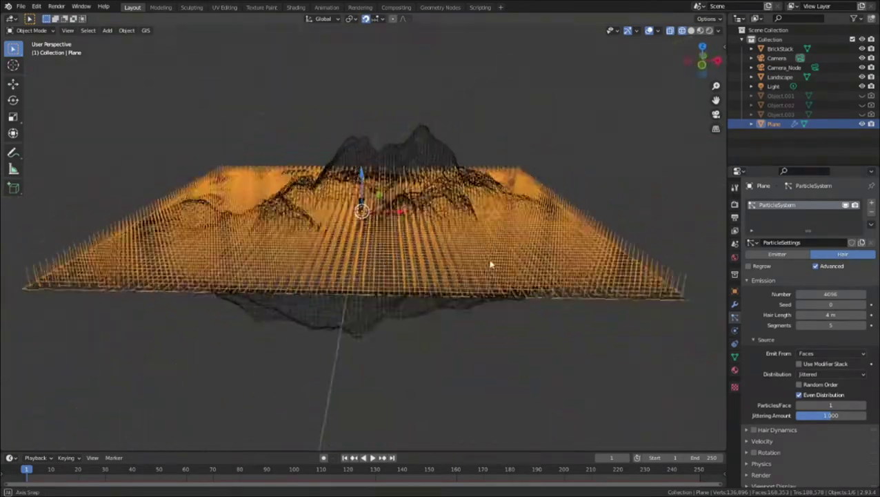
{"action": "middle_click_drag", "start_coordinate": [495, 263], "coordinate": [507, 263]}
{"action": "scroll", "coordinate": [800, 298], "scroll_direction": "down", "scroll_amount": 4}
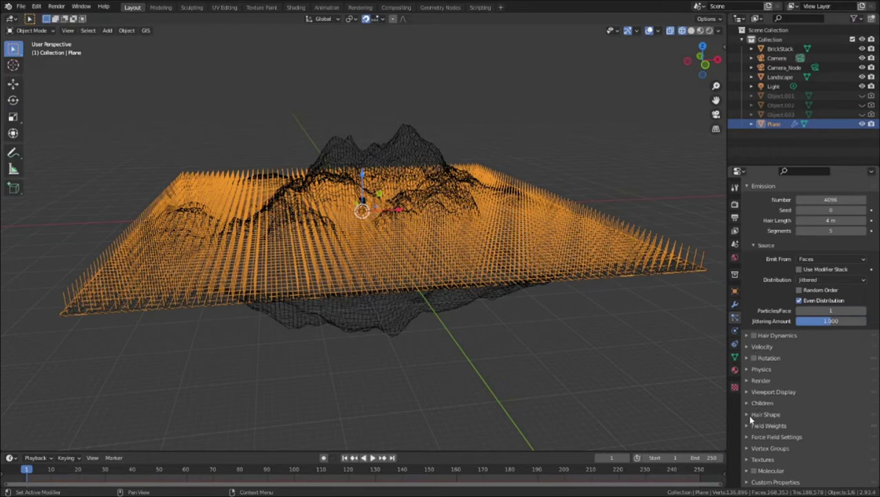
Step: Set the hair particles' Viewport Display Amount to 25%
{"action": "left_click", "coordinate": [746, 381]}
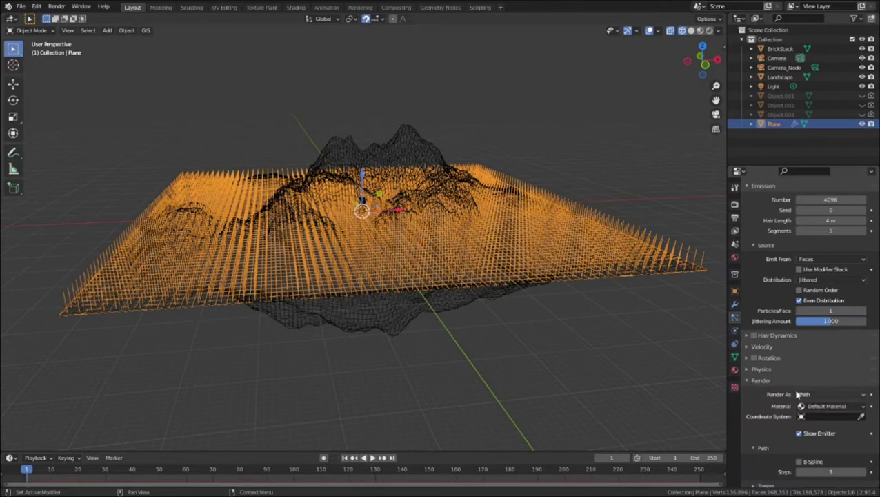
{"action": "scroll", "coordinate": [775, 420], "scroll_direction": "down", "scroll_amount": 2}
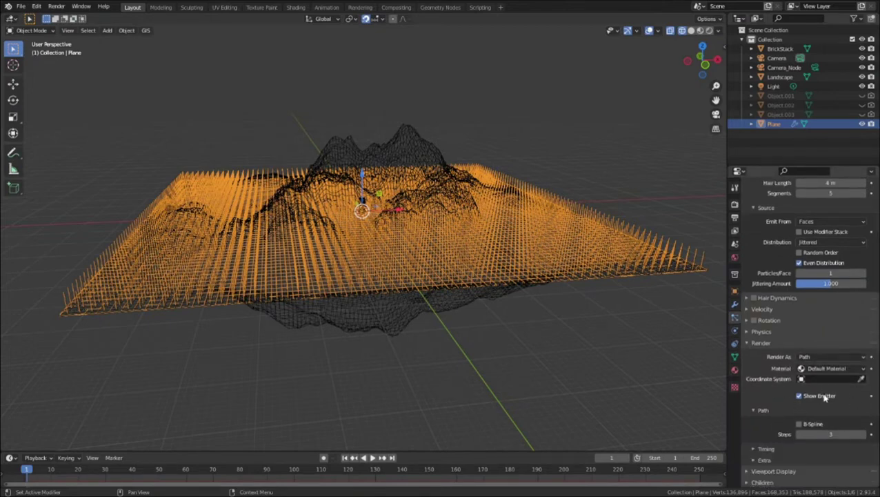
{"action": "scroll", "coordinate": [824, 398], "scroll_direction": "down", "scroll_amount": 4}
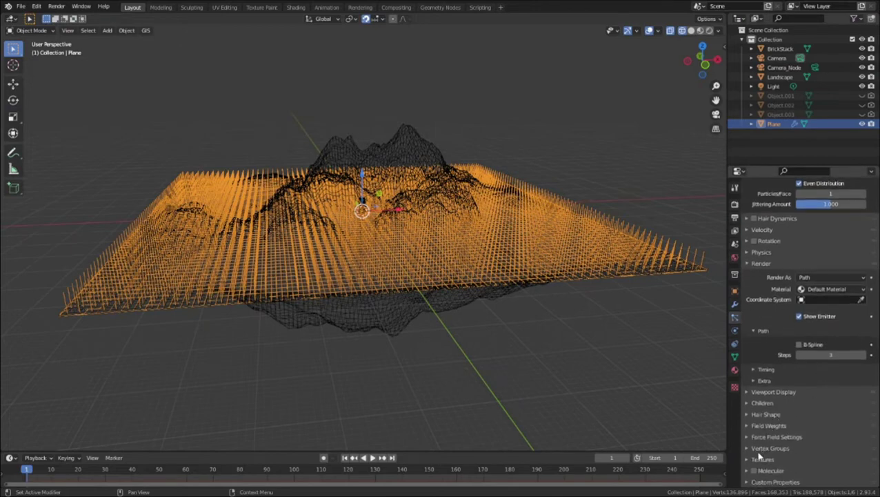
{"action": "left_click", "coordinate": [747, 391]}
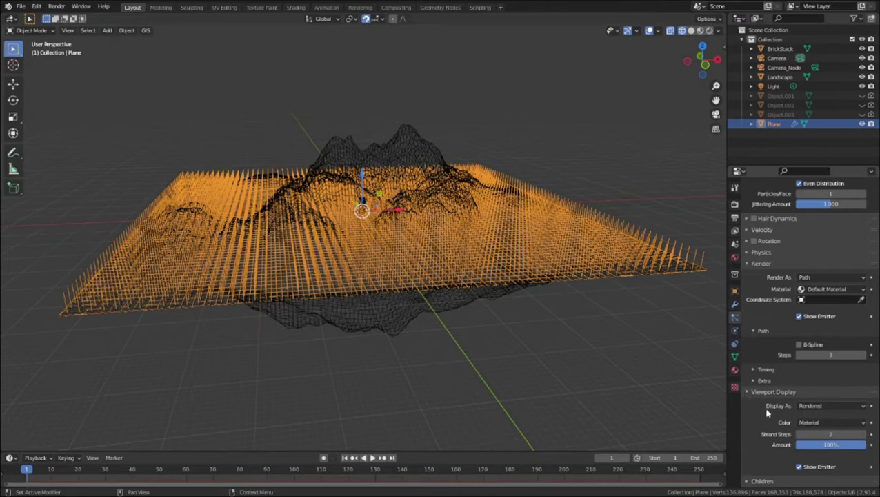
{"action": "scroll", "coordinate": [770, 421], "scroll_direction": "down", "scroll_amount": 3}
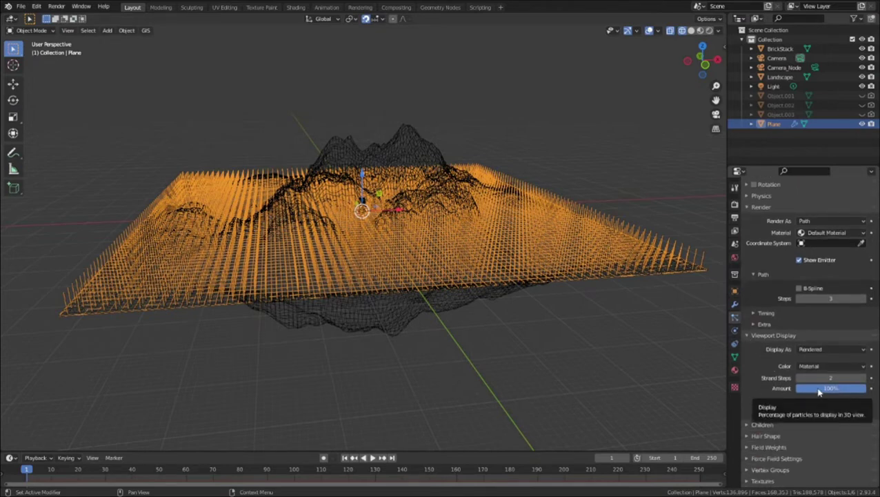
{"action": "left_click", "coordinate": [819, 390]}
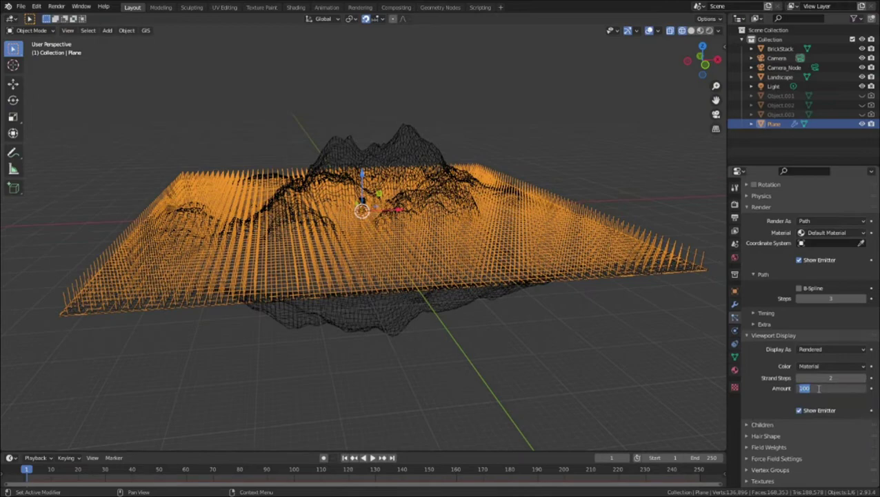
{"action": "type", "text": "25"}
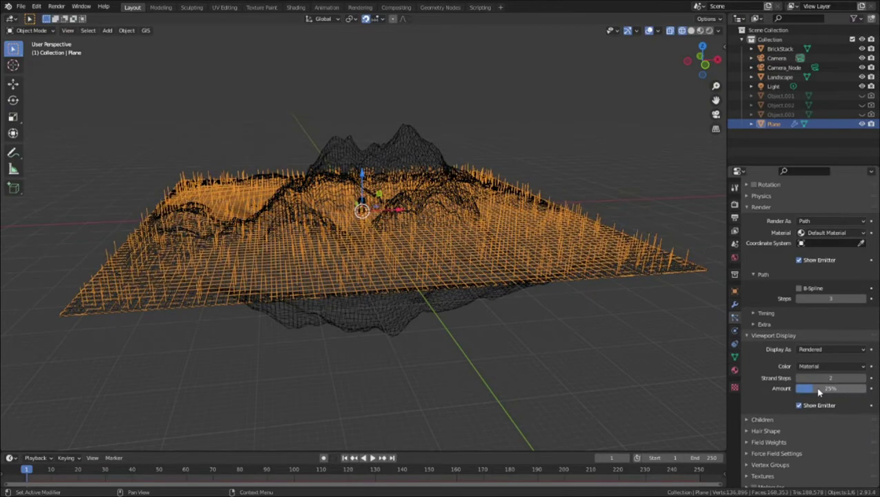
{"action": "key", "text": "Return"}
{"action": "middle_click_drag", "start_coordinate": [420, 249], "coordinate": [397, 246]}
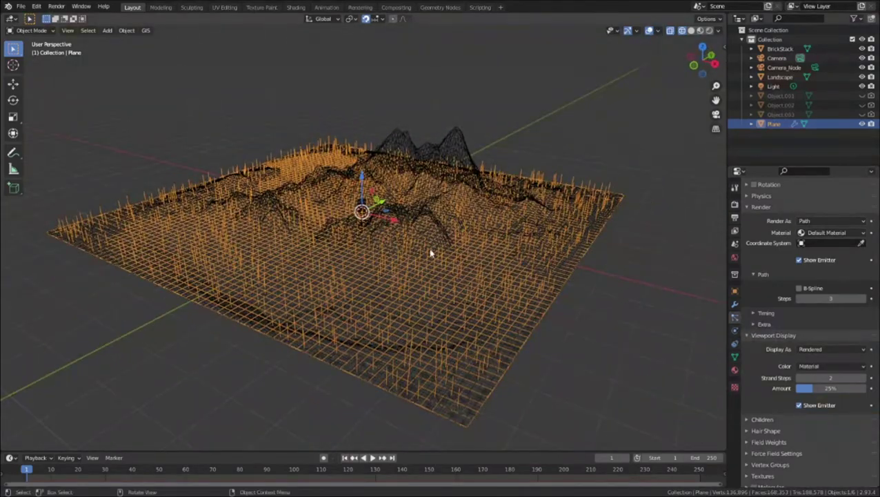
{"action": "middle_click_drag", "start_coordinate": [284, 257], "coordinate": [391, 269]}
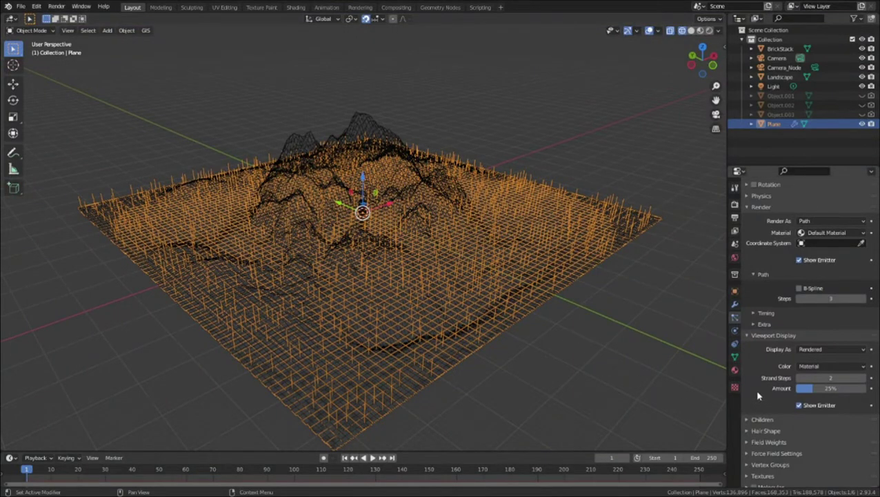
Step: Render the particles as Object, using BrickStack as the instance object
{"action": "left_click", "coordinate": [825, 221]}
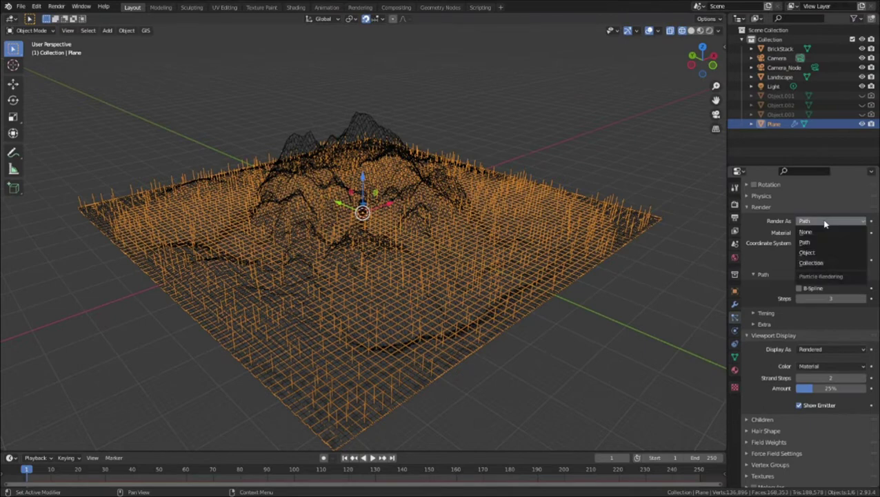
{"action": "left_click", "coordinate": [808, 252]}
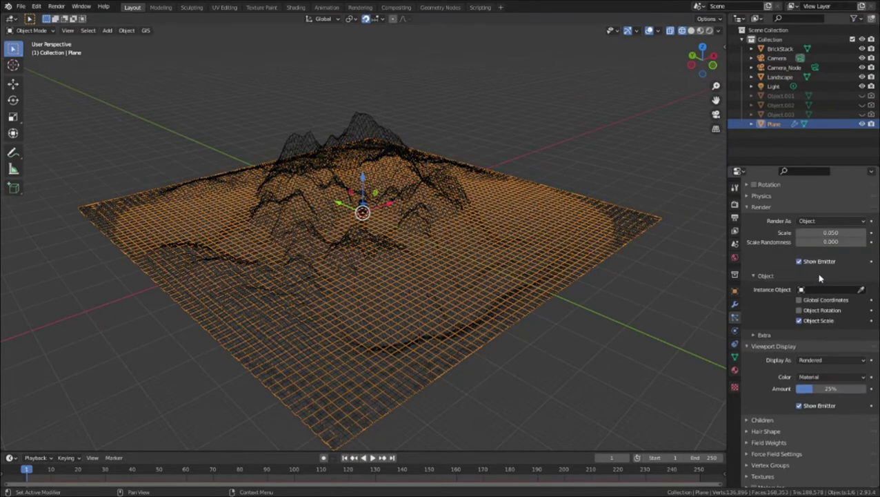
{"action": "left_click", "coordinate": [818, 290]}
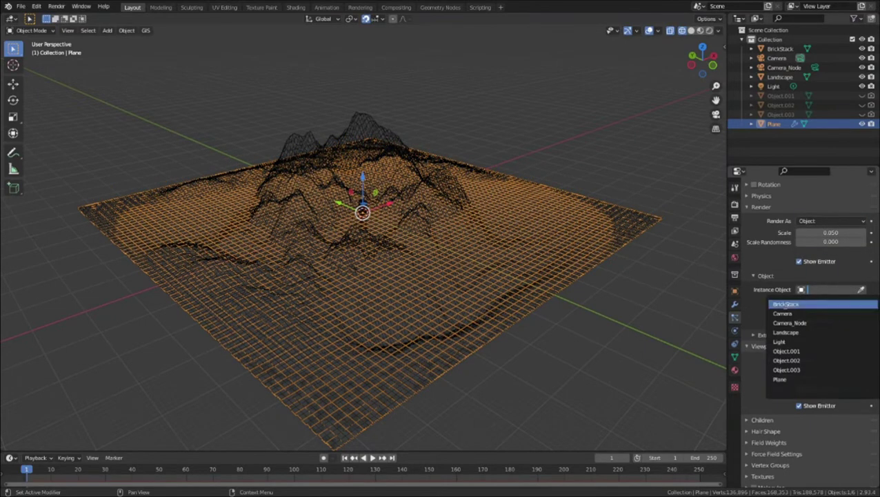
{"action": "left_click", "coordinate": [785, 305]}
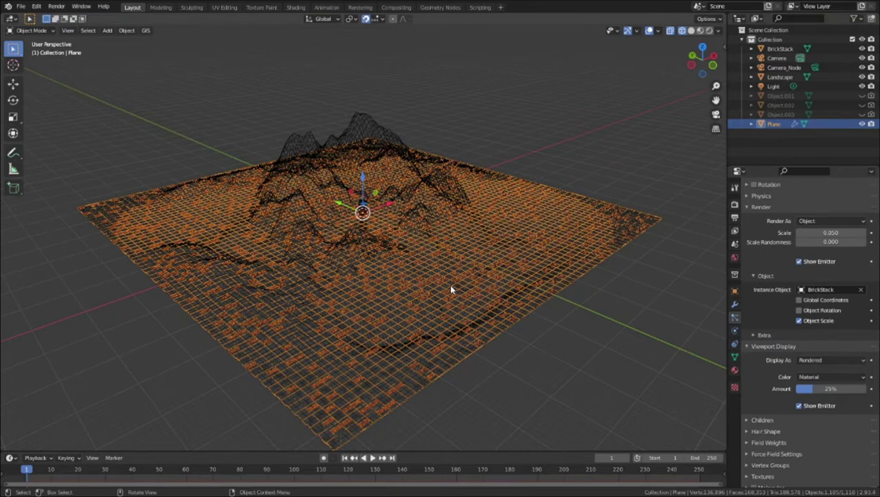
{"action": "scroll", "coordinate": [449, 284], "scroll_direction": "up", "scroll_amount": 5}
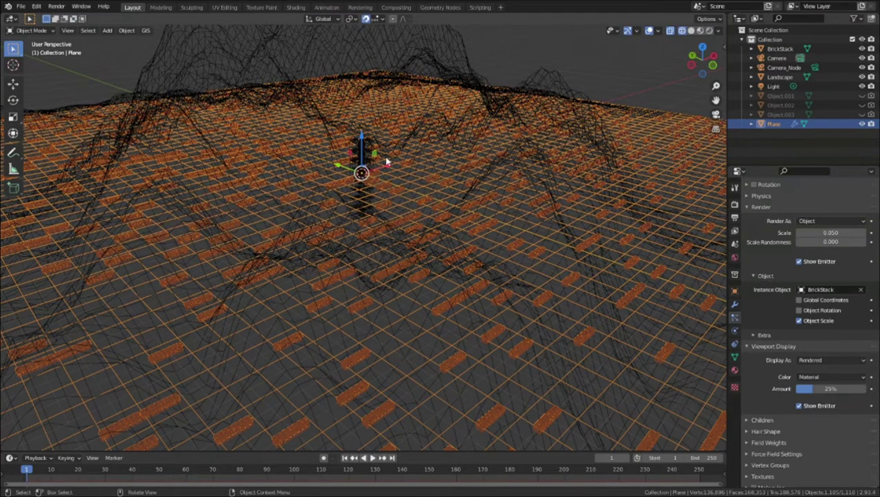
{"action": "double_click", "coordinate": [813, 390]}
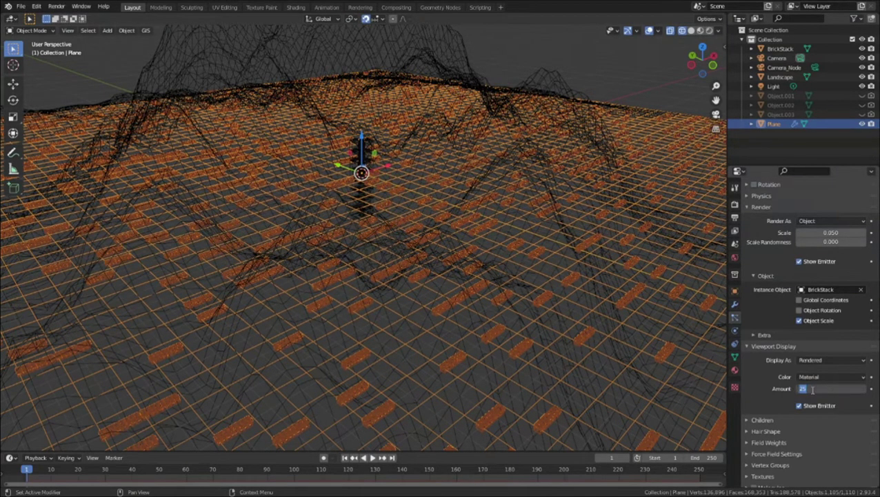
{"action": "type", "text": "5"}
{"action": "key", "text": "Return"}
{"action": "scroll", "coordinate": [506, 235], "scroll_direction": "down", "scroll_amount": 8}
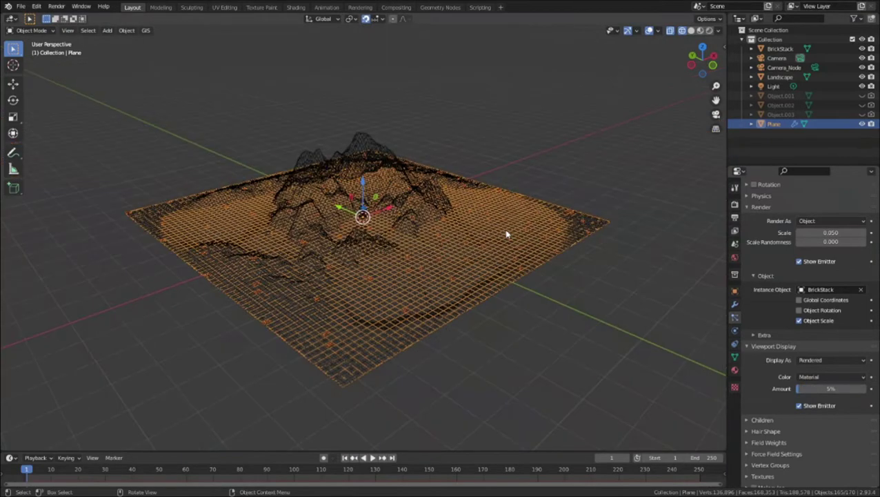
{"action": "scroll", "coordinate": [443, 229], "scroll_direction": "up", "scroll_amount": 2}
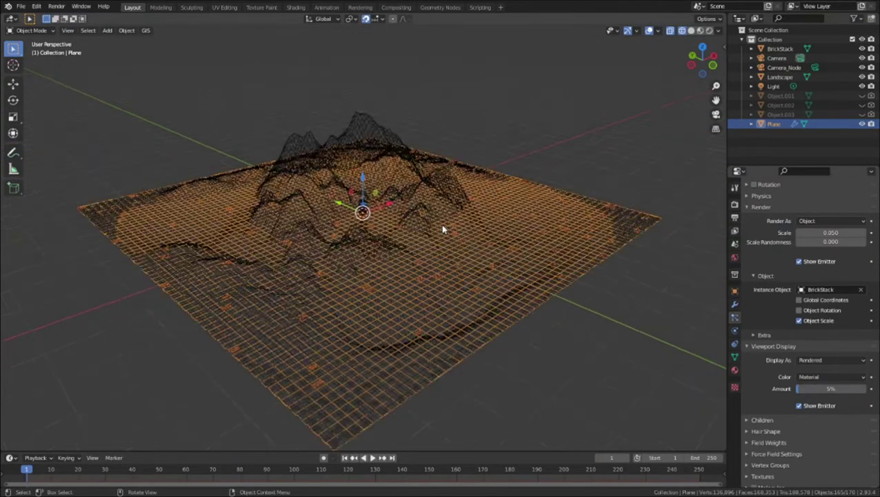
{"action": "scroll", "coordinate": [443, 229], "scroll_direction": "down", "scroll_amount": 1}
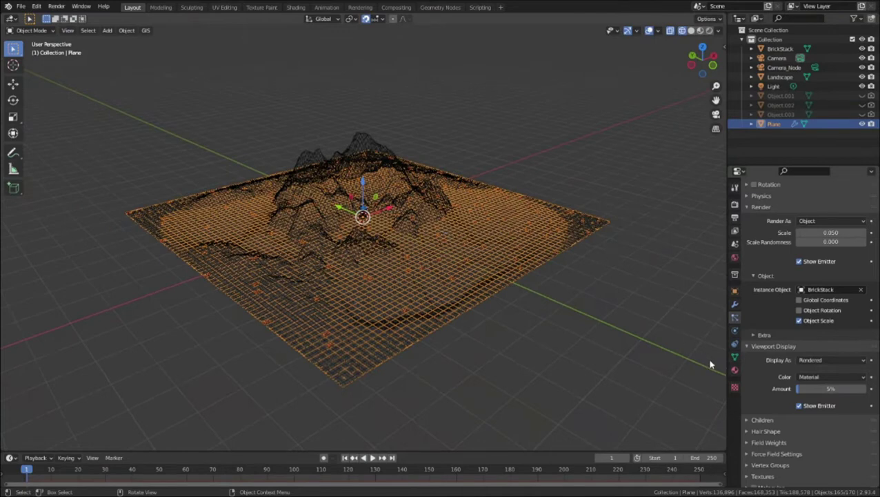
Step: Enable Object Rotation for the brick instances and set their scale to 0.25
{"action": "left_click", "coordinate": [798, 310]}
{"action": "scroll", "coordinate": [349, 316], "scroll_direction": "up", "scroll_amount": 4}
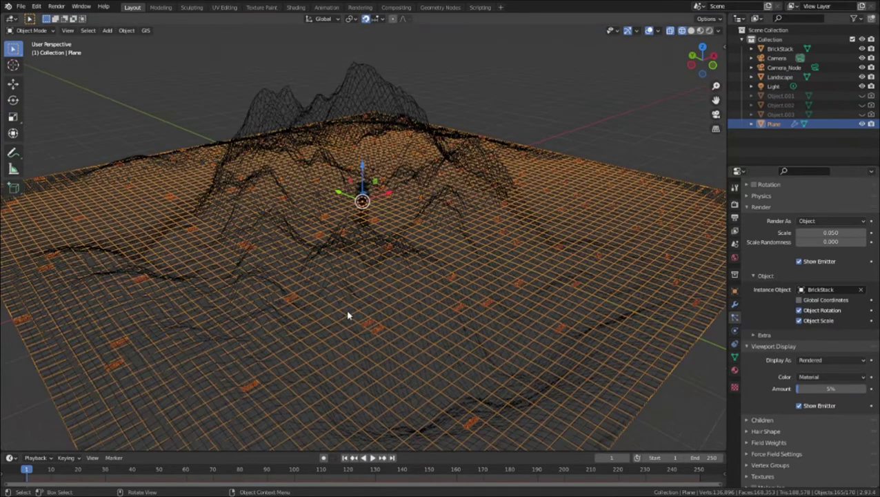
{"action": "scroll", "coordinate": [348, 316], "scroll_direction": "up", "scroll_amount": 2}
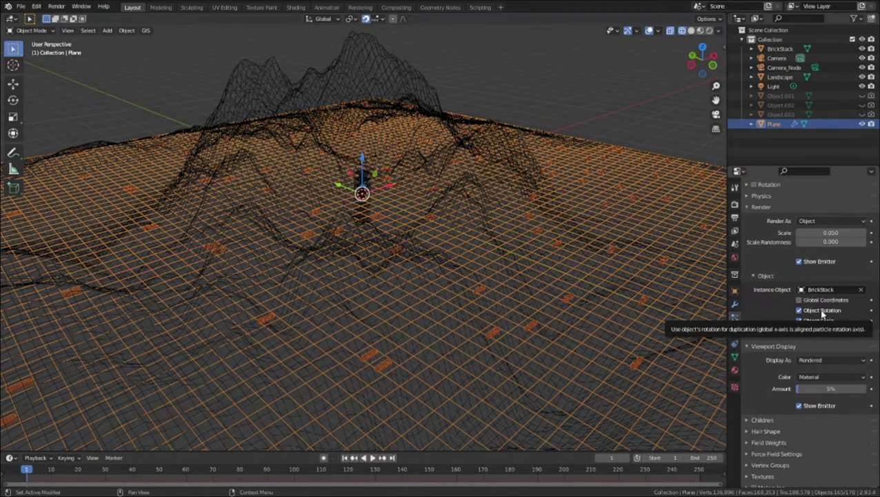
{"action": "scroll", "coordinate": [791, 282], "scroll_direction": "up", "scroll_amount": 4}
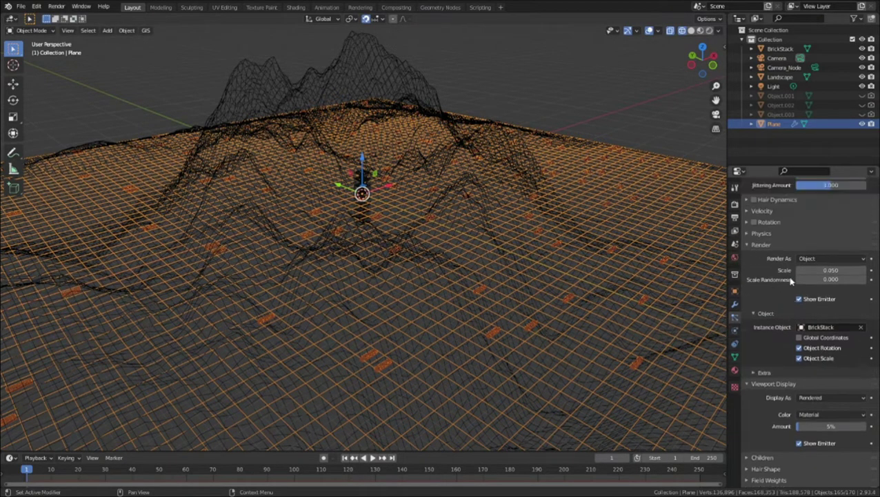
{"action": "left_click", "coordinate": [828, 308]}
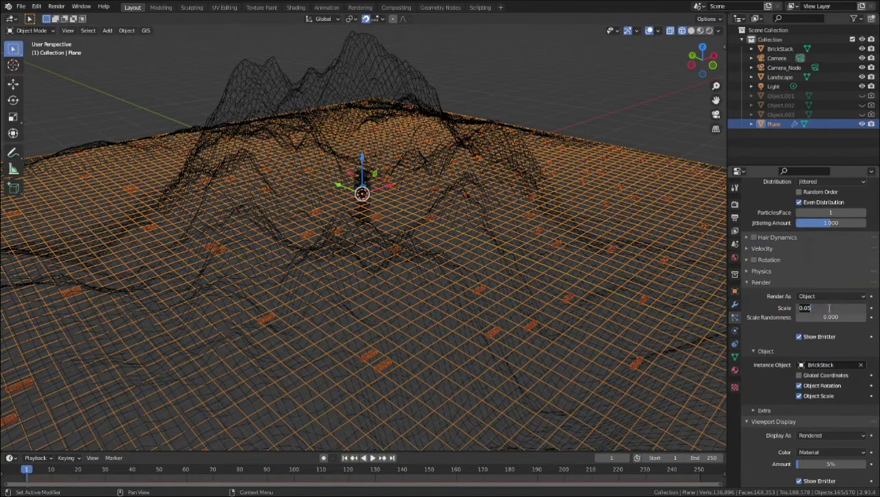
{"action": "key", "text": "BackSpace"}
{"action": "type", "text": ".25"}
{"action": "key", "text": "Return"}
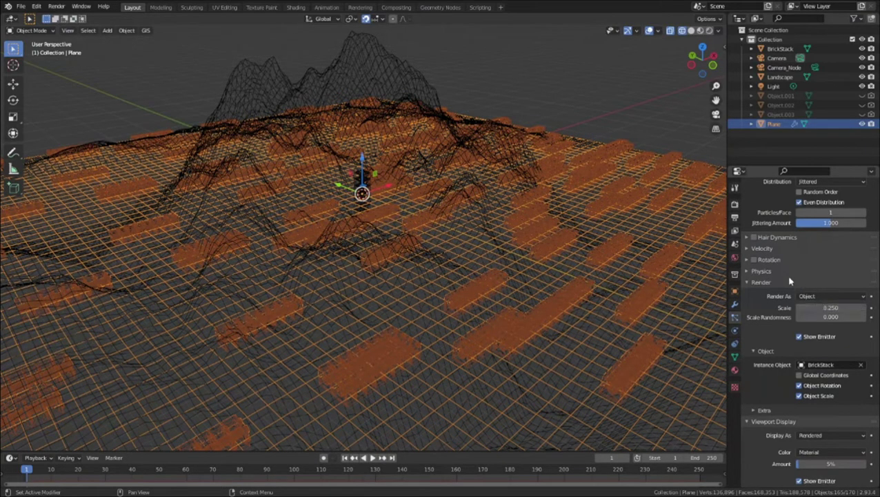
Step: Enable particle rotation and set Orientation Axis to None after trying Normal
{"action": "left_click", "coordinate": [749, 261]}
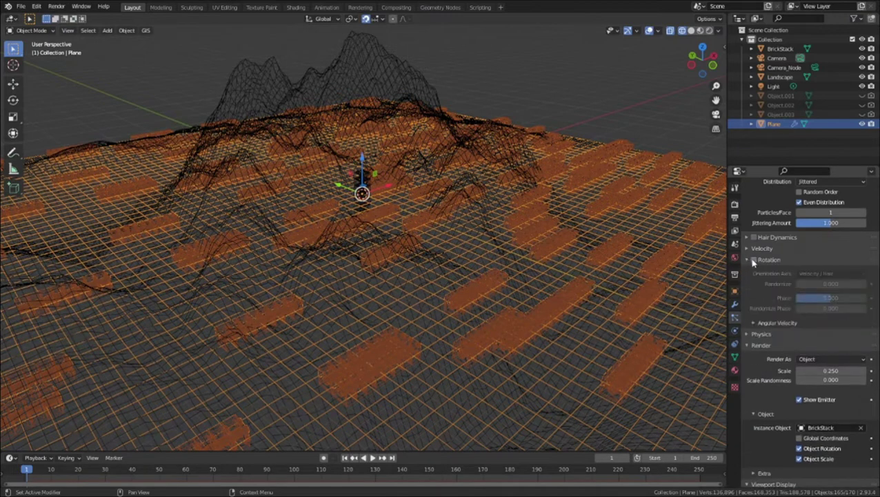
{"action": "left_click", "coordinate": [753, 260]}
{"action": "left_click", "coordinate": [806, 274]}
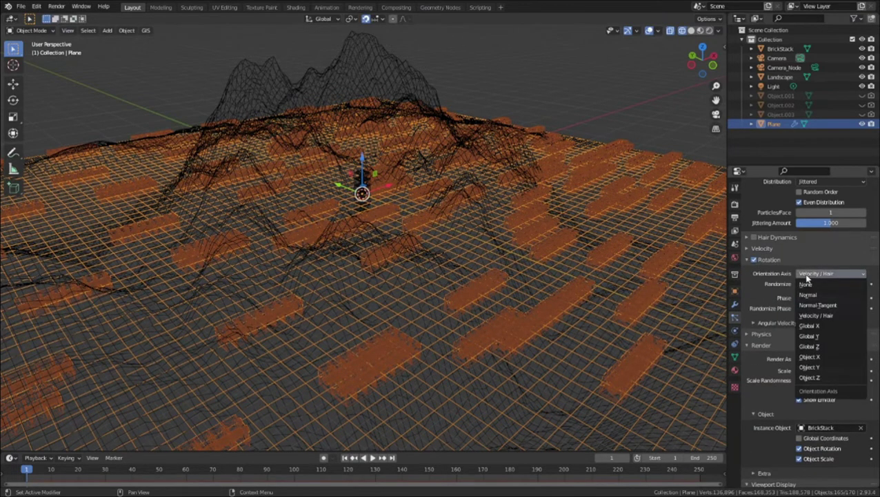
{"action": "left_click", "coordinate": [809, 295]}
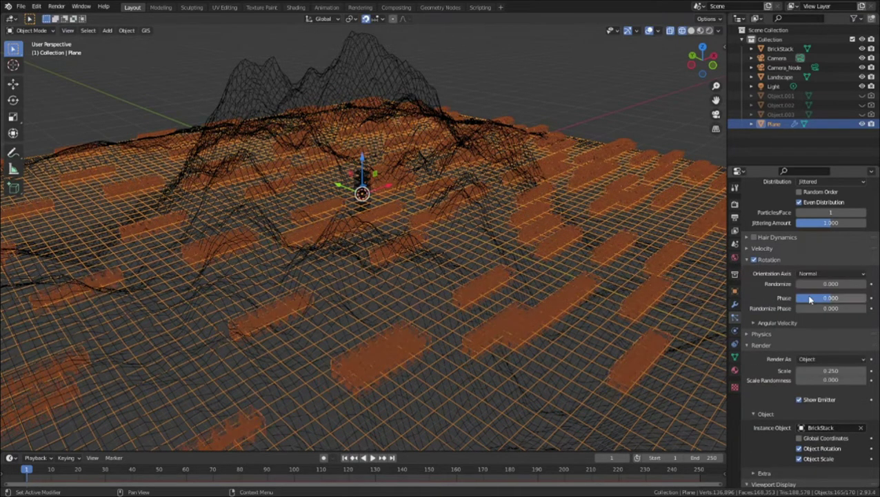
{"action": "left_click", "coordinate": [806, 273]}
{"action": "left_click", "coordinate": [808, 290]}
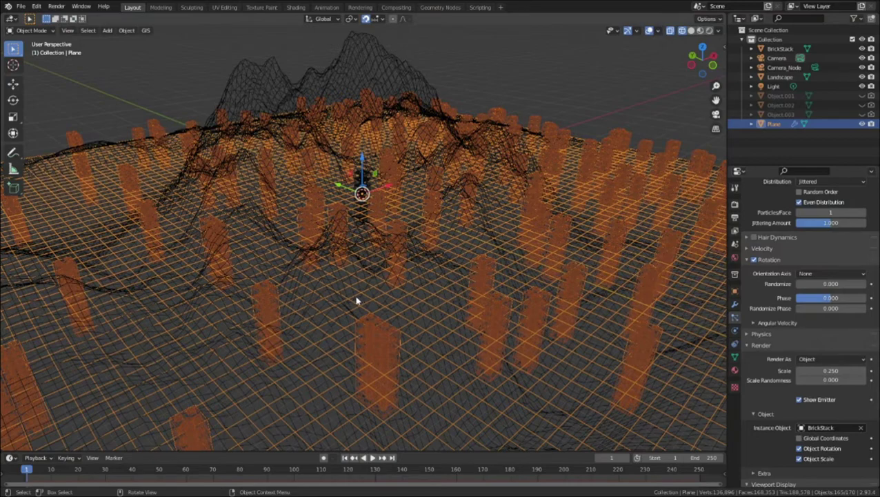
{"action": "middle_click_drag", "start_coordinate": [361, 305], "coordinate": [314, 330]}
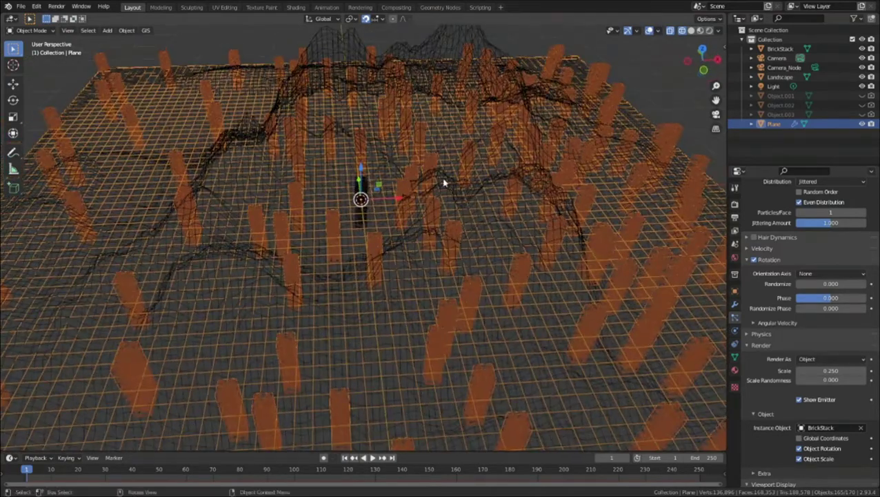
Step: Switch to Solid shading and orbit and zoom to inspect the upright bricks over the terrain
{"action": "left_click", "coordinate": [690, 31]}
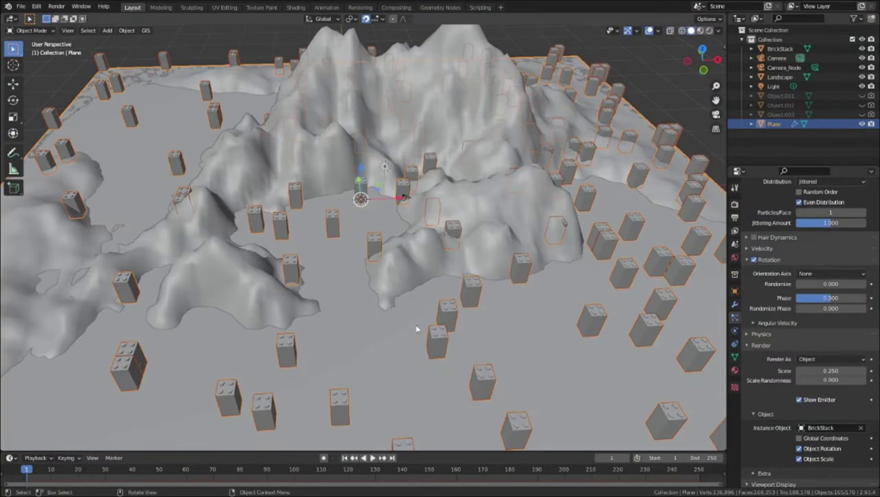
{"action": "scroll", "coordinate": [416, 322], "scroll_direction": "up", "scroll_amount": 5}
{"action": "scroll", "coordinate": [289, 309], "scroll_direction": "down", "scroll_amount": 10}
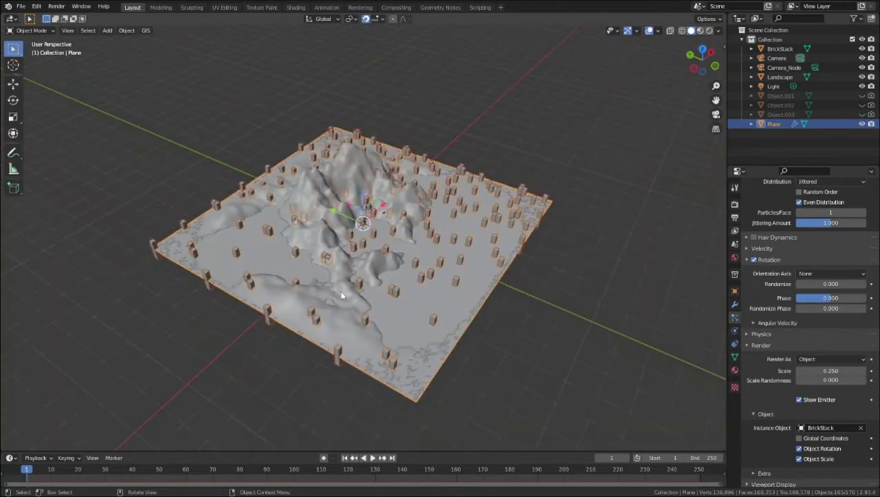
{"action": "middle_click_drag", "start_coordinate": [340, 295], "coordinate": [335, 266]}
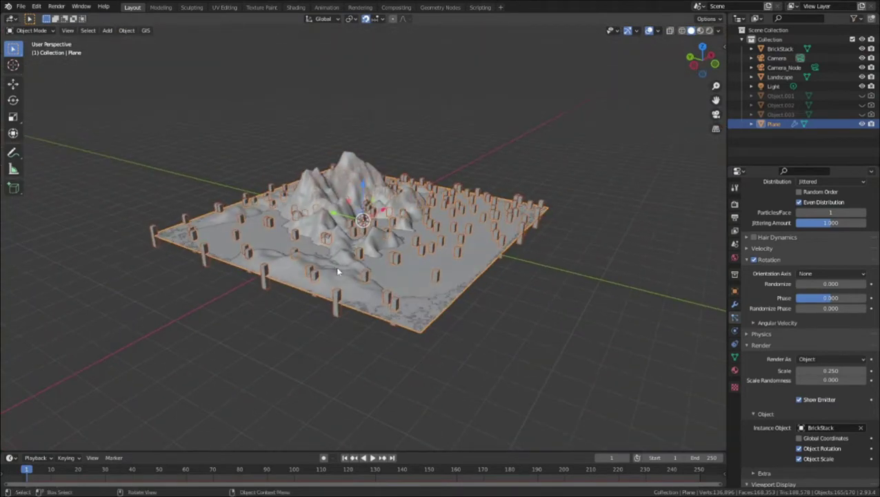
{"action": "scroll", "coordinate": [335, 266], "scroll_direction": "up", "scroll_amount": 6}
{"action": "middle_click_drag", "start_coordinate": [229, 219], "coordinate": [256, 212]}
{"action": "scroll", "coordinate": [257, 212], "scroll_direction": "up", "scroll_amount": 6}
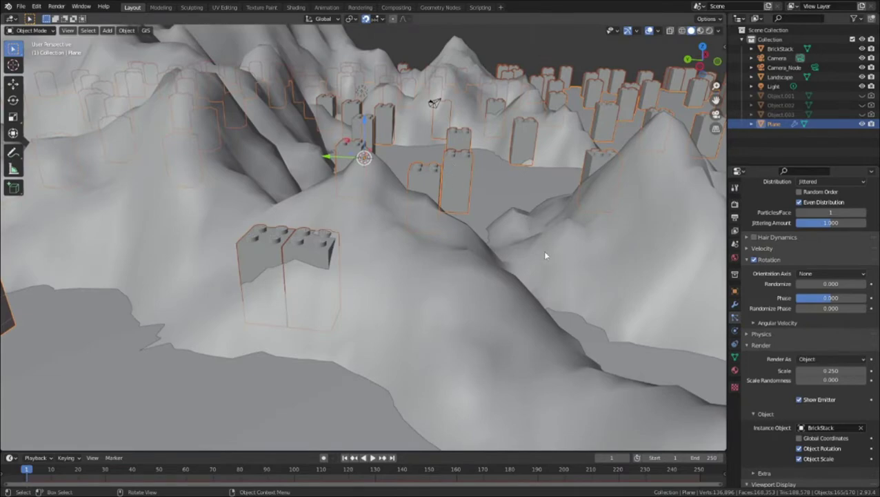
{"action": "scroll", "coordinate": [543, 250], "scroll_direction": "down", "scroll_amount": 8}
{"action": "middle_click_drag", "start_coordinate": [521, 246], "coordinate": [473, 245]}
{"action": "scroll", "coordinate": [473, 245], "scroll_direction": "down", "scroll_amount": 5}
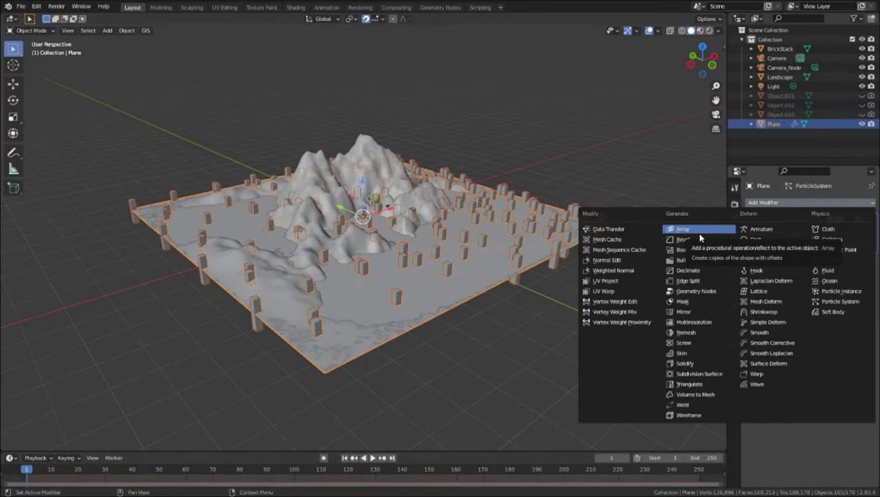
Step: Add a Shrinkwrap modifier using the Project wrap method with Negative and Positive directions
{"action": "left_click", "coordinate": [770, 311]}
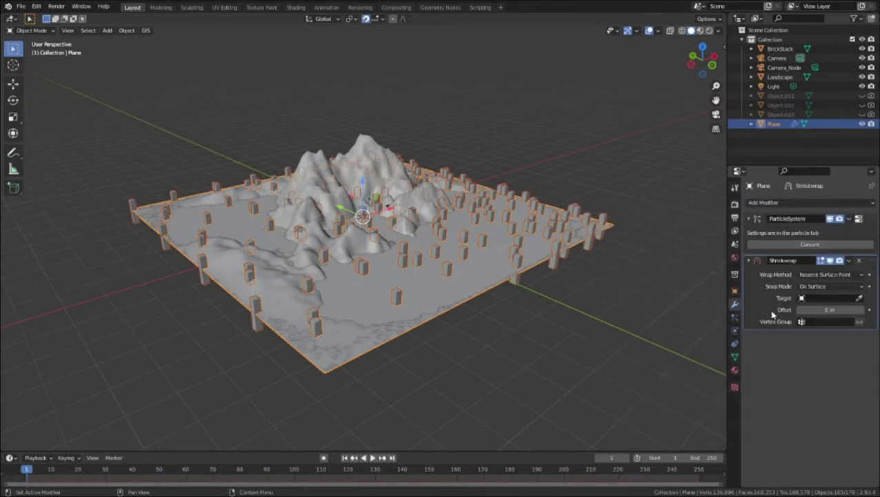
{"action": "left_click", "coordinate": [821, 276]}
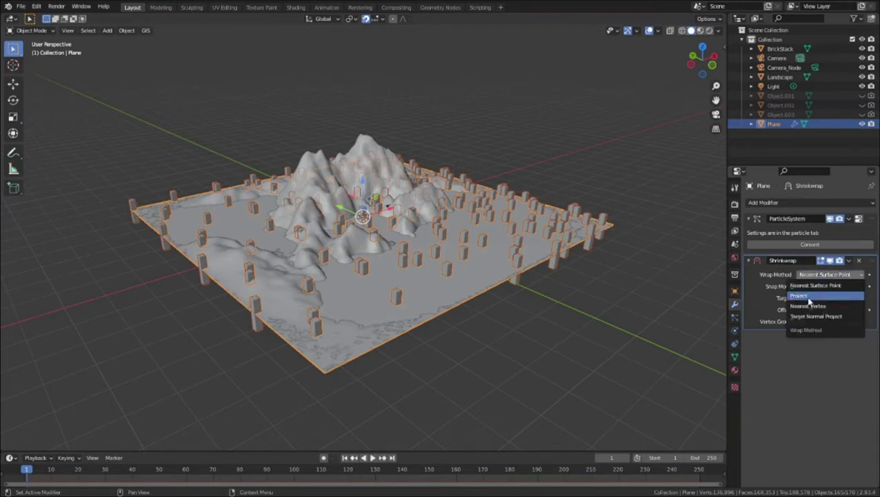
{"action": "left_click", "coordinate": [804, 296]}
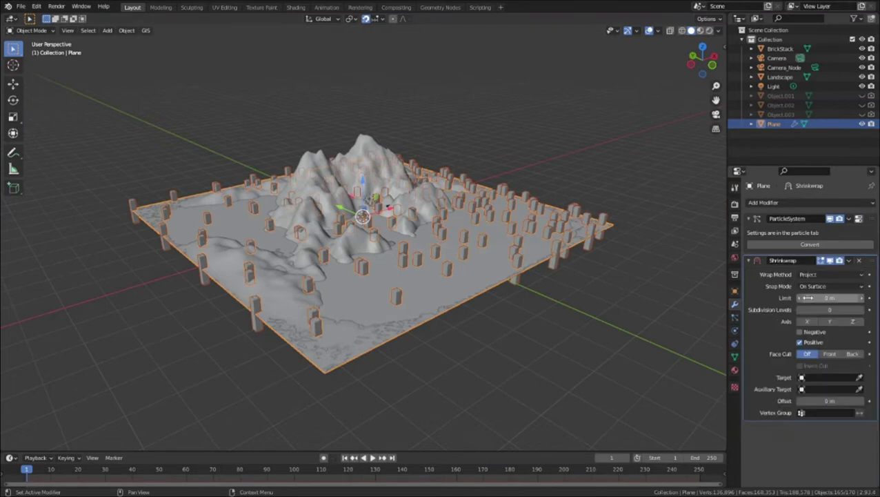
{"action": "left_click", "coordinate": [800, 332]}
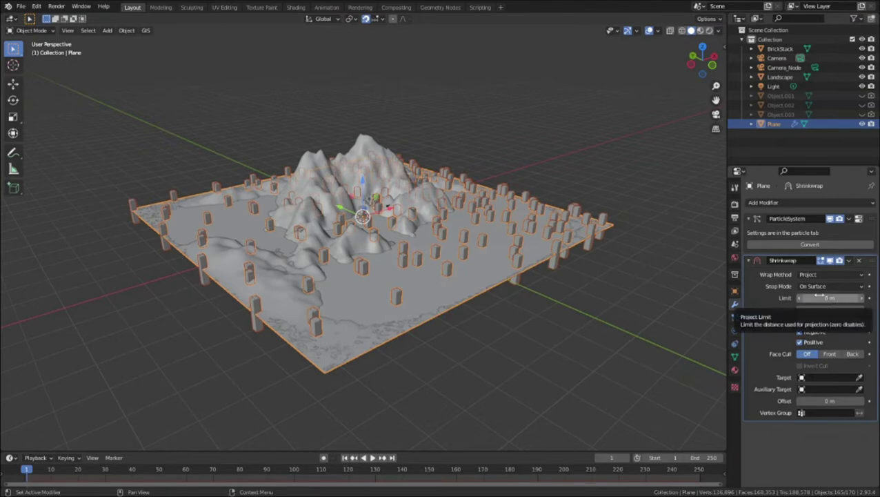
{"action": "left_click", "coordinate": [799, 342]}
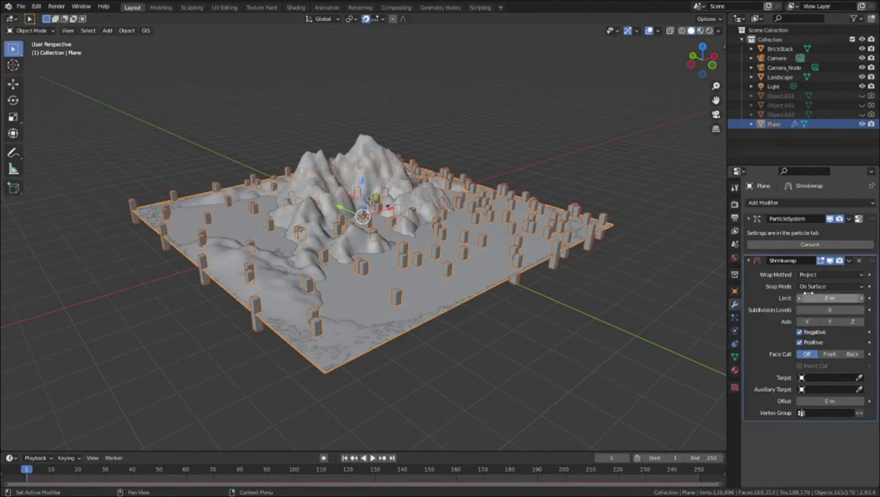
Step: Target the Shrinkwrap at Landscape and move it above the ParticleSystem modifier
{"action": "left_click", "coordinate": [816, 378]}
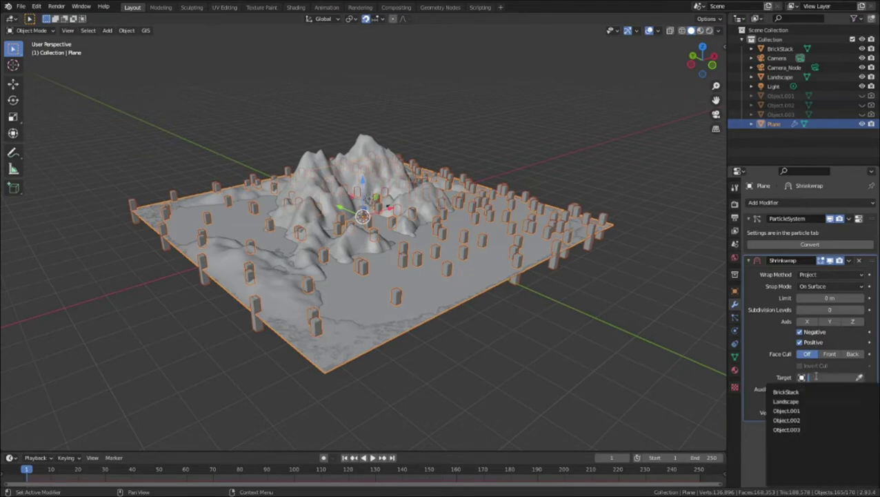
{"action": "left_click", "coordinate": [792, 406]}
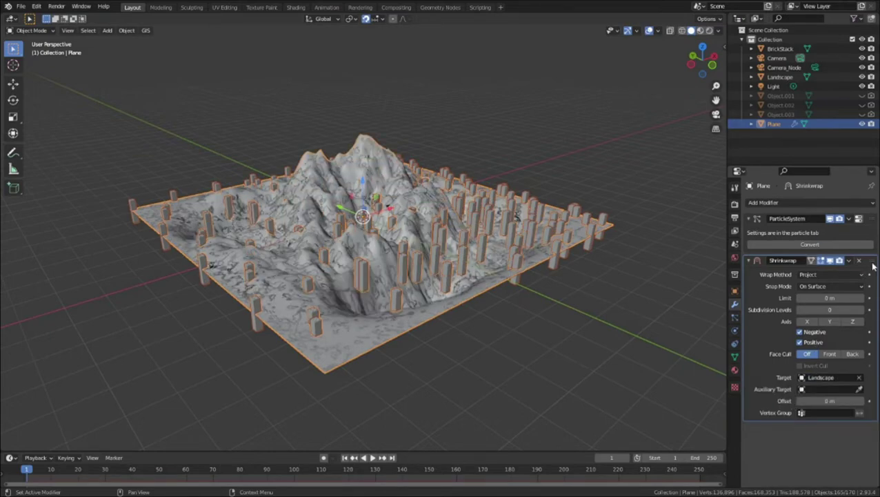
{"action": "left_click_drag", "start_coordinate": [870, 260], "coordinate": [870, 216]}
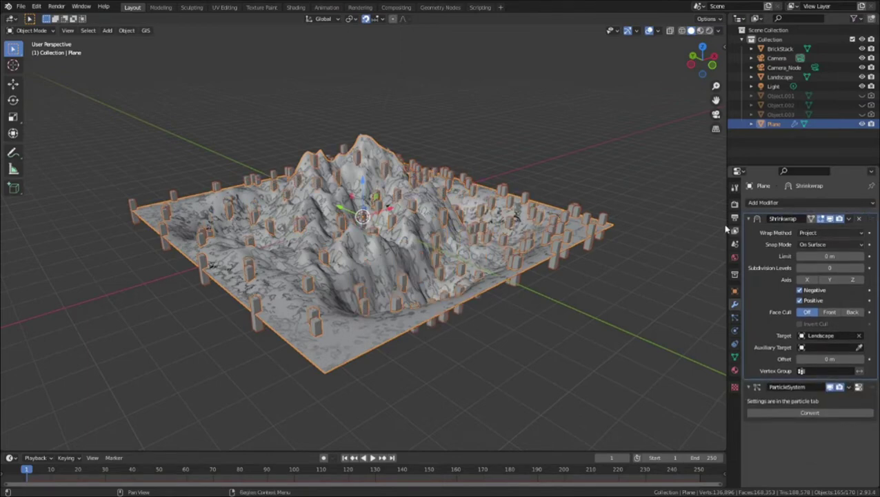
{"action": "middle_click_drag", "start_coordinate": [417, 292], "coordinate": [349, 291]}
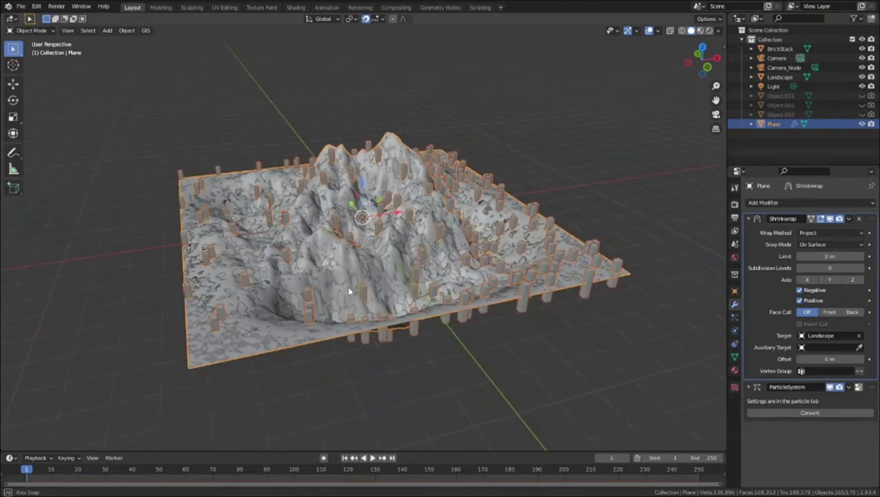
Step: Move the camera 60 m out on X and Y from the top view
{"action": "left_click", "coordinate": [387, 213]}
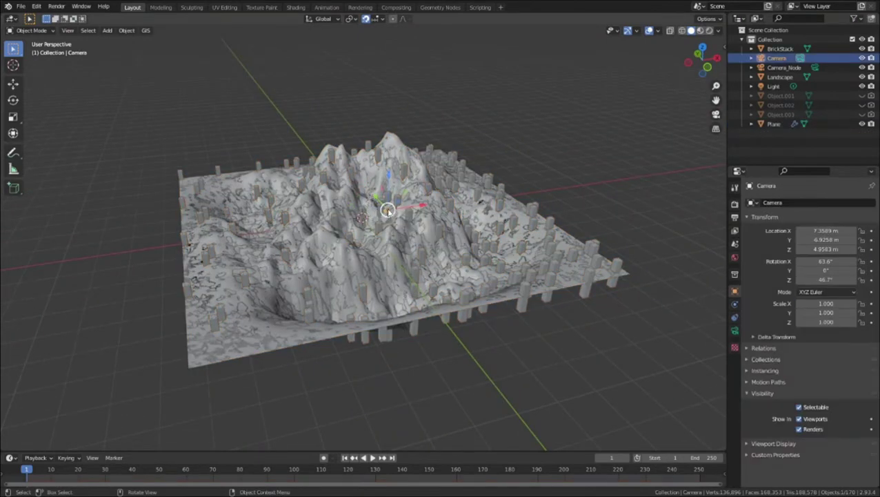
{"action": "key", "text": "KP_7"}
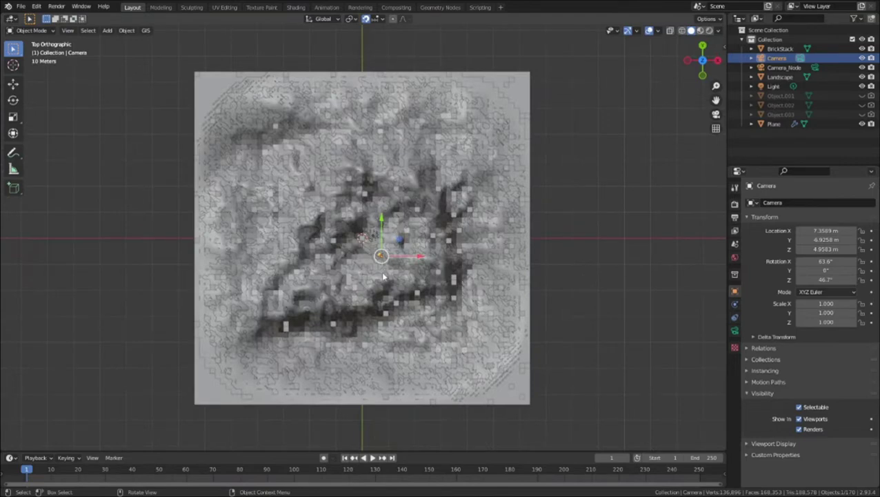
{"action": "key", "text": "g"}
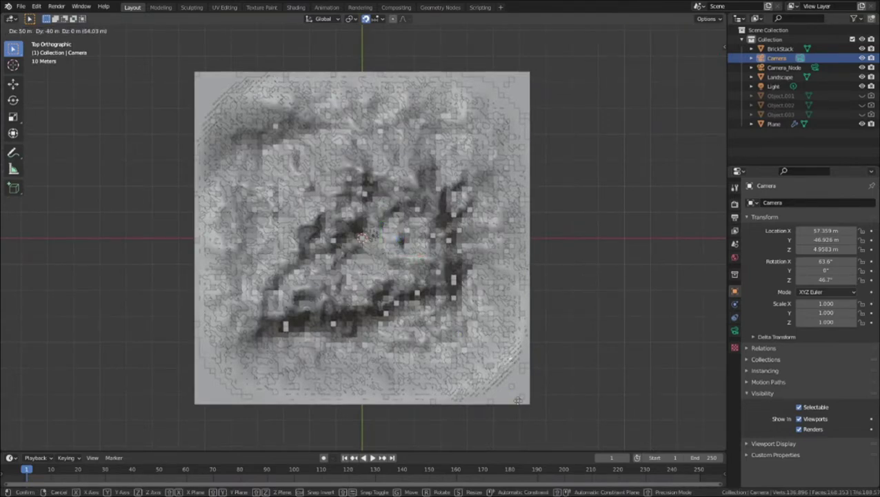
{"action": "left_click", "coordinate": [536, 415]}
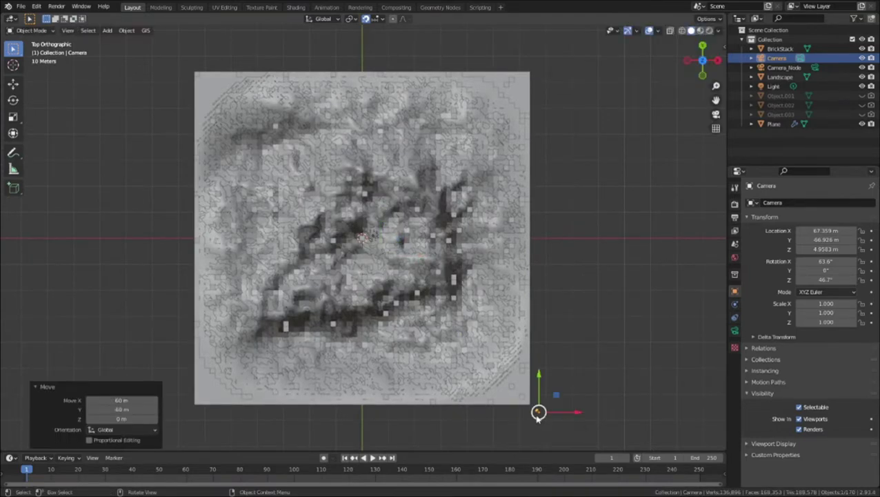
Step: Look through the camera, then check the brick terrain from top, front and orbited angles
{"action": "key", "text": "KP_0"}
{"action": "key", "text": "KP_7"}
{"action": "key", "text": "KP_1"}
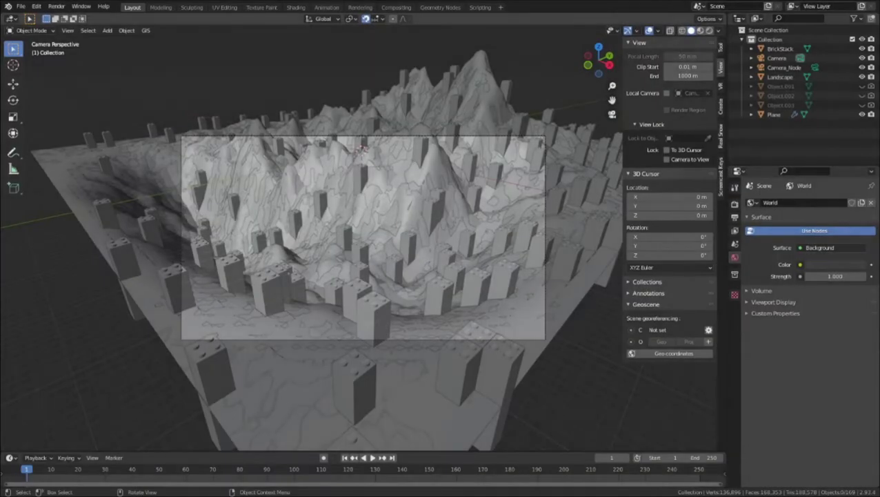
{"action": "mouse_move", "coordinate": [317, 205]}
{"action": "middle_mouse_down"}
{"action": "mouse_move", "coordinate": [392, 213]}
{"action": "mouse_move", "coordinate": [322, 197]}
{"action": "middle_mouse_up"}
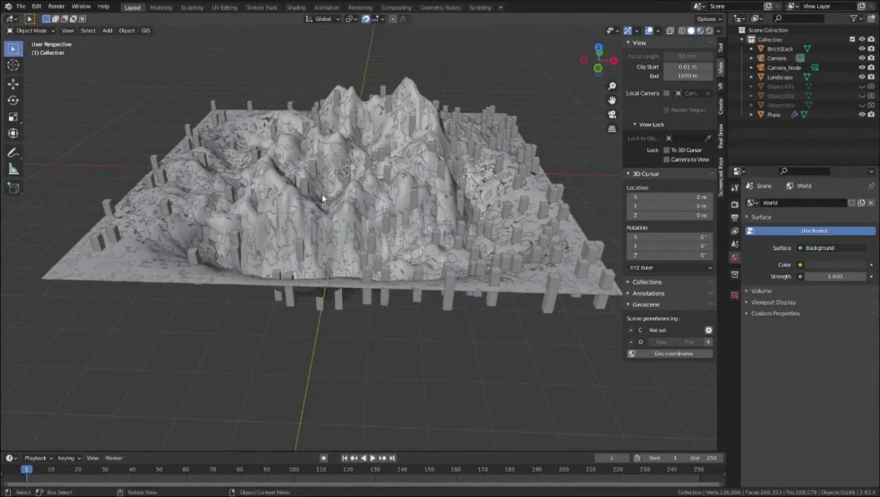
{"action": "middle_click_drag", "start_coordinate": [325, 195], "coordinate": [282, 199]}
{"action": "key", "text": "KP_1"}
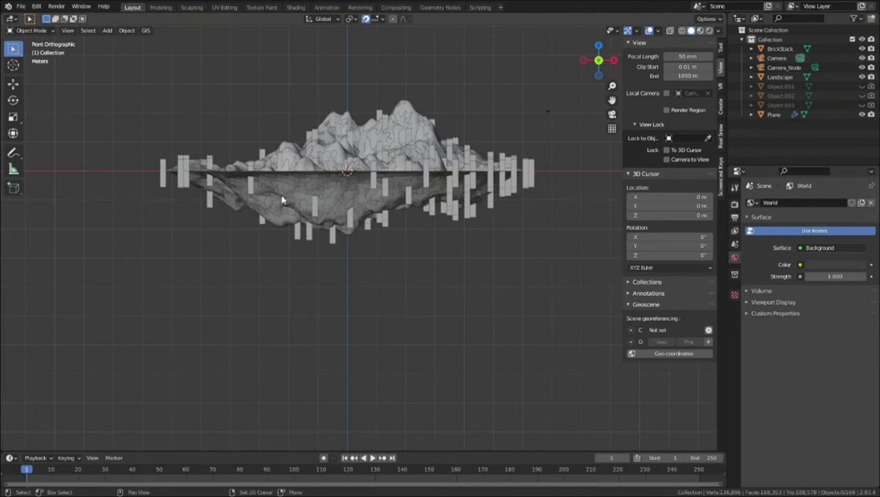
Step: Add a Sun light and raise it 37 m straight up along Z
{"action": "key", "text": "shift+a"}
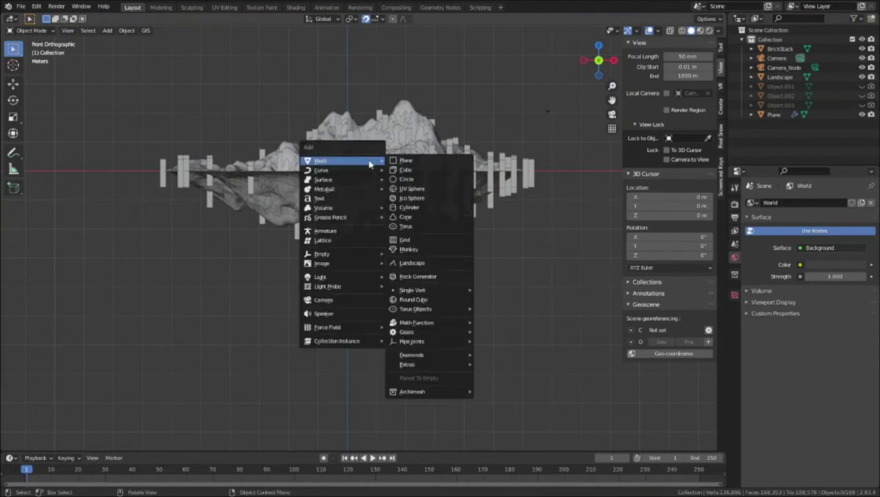
{"action": "mouse_move", "coordinate": [378, 275]}
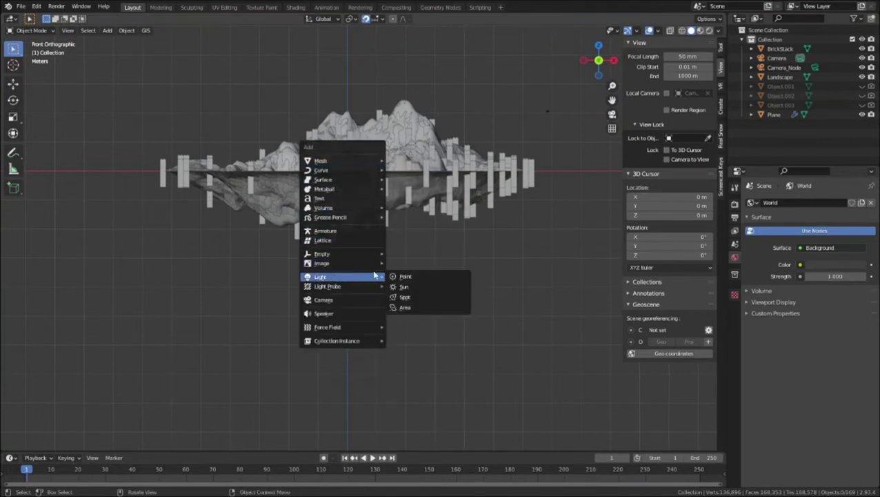
{"action": "left_click", "coordinate": [403, 289]}
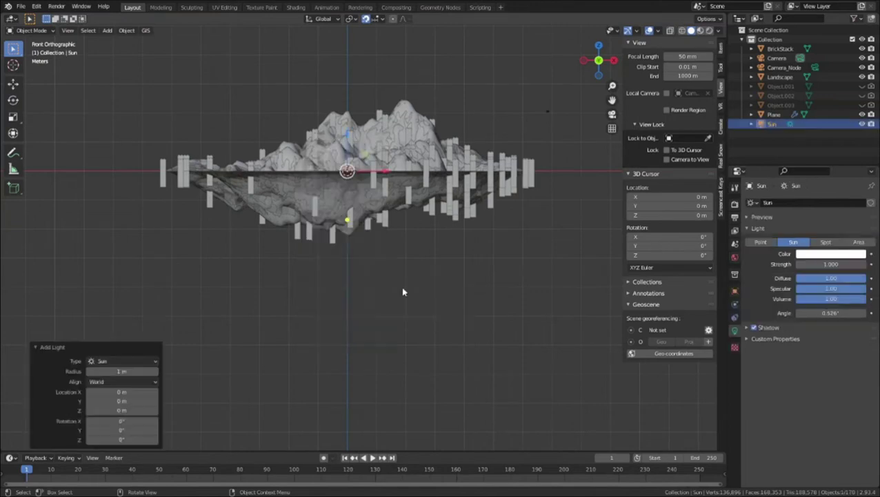
{"action": "key", "text": "KP_3"}
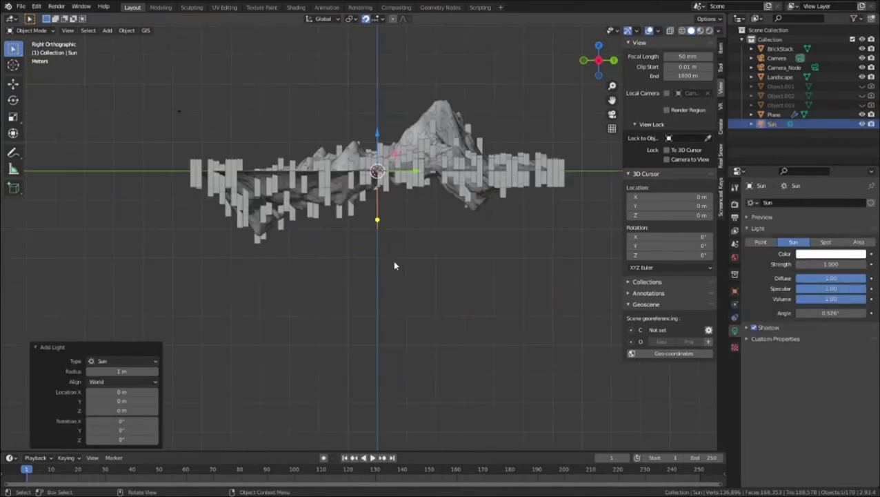
{"action": "key", "text": "g"}
{"action": "key", "text": "z"}
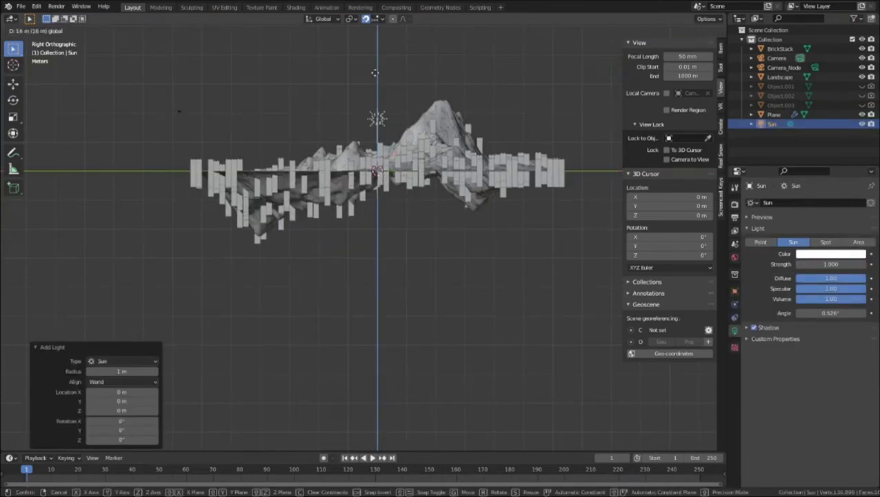
{"action": "left_click", "coordinate": [367, 27]}
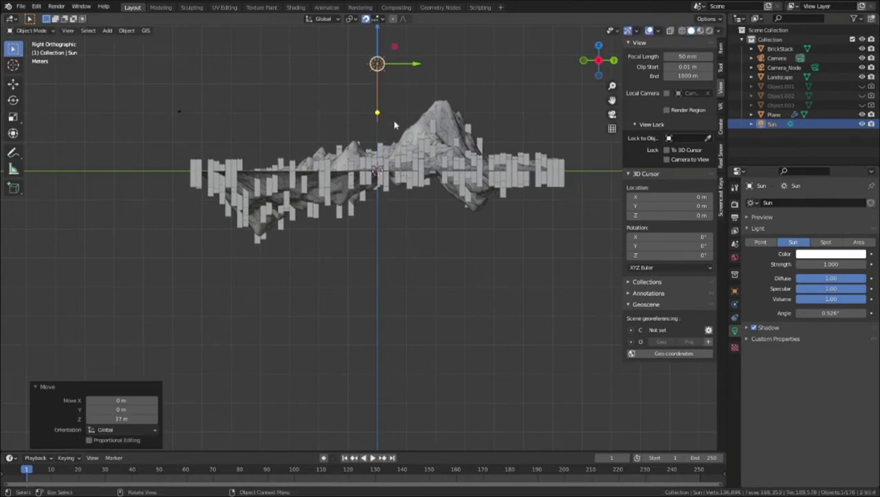
Step: Tilt the sun 36.3° and view it through the camera in Rendered shading
{"action": "key", "text": "r"}
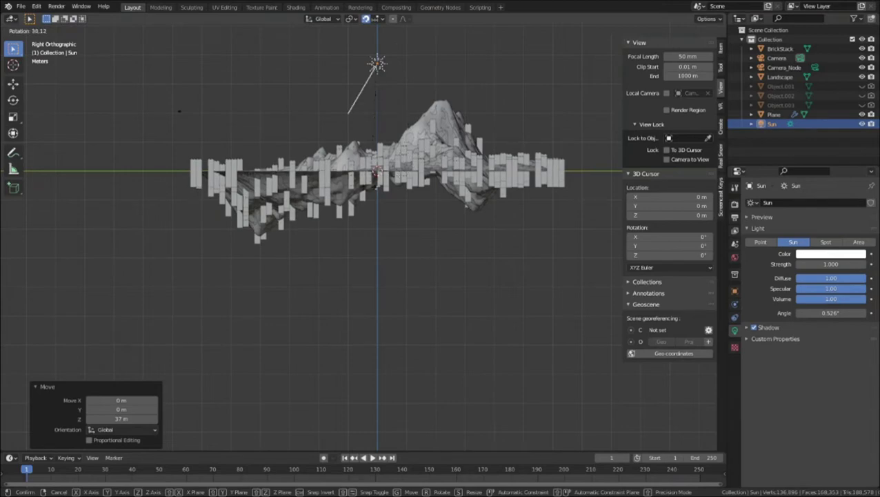
{"action": "left_click", "coordinate": [357, 193]}
{"action": "key", "text": "KP_0"}
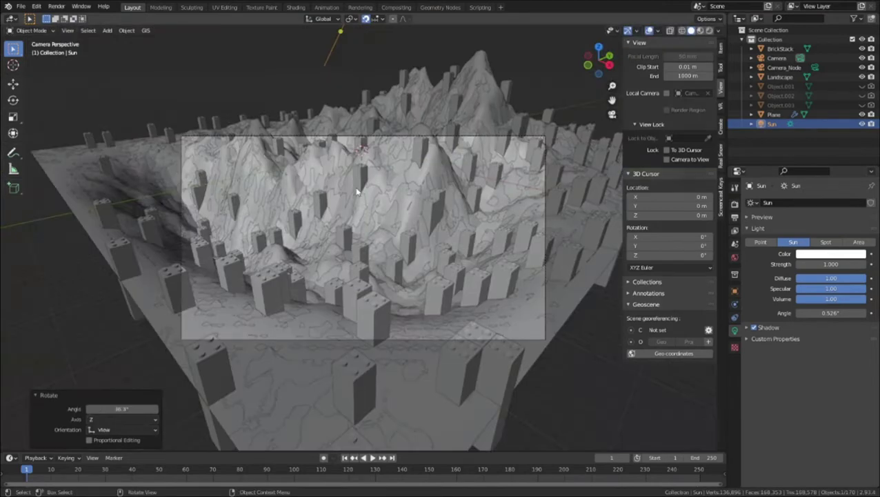
{"action": "left_click", "coordinate": [700, 31]}
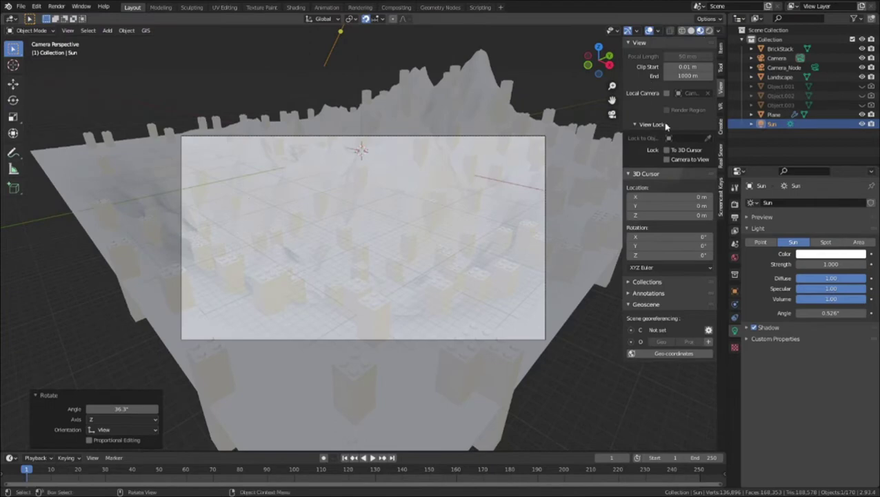
{"action": "key", "text": "r"}
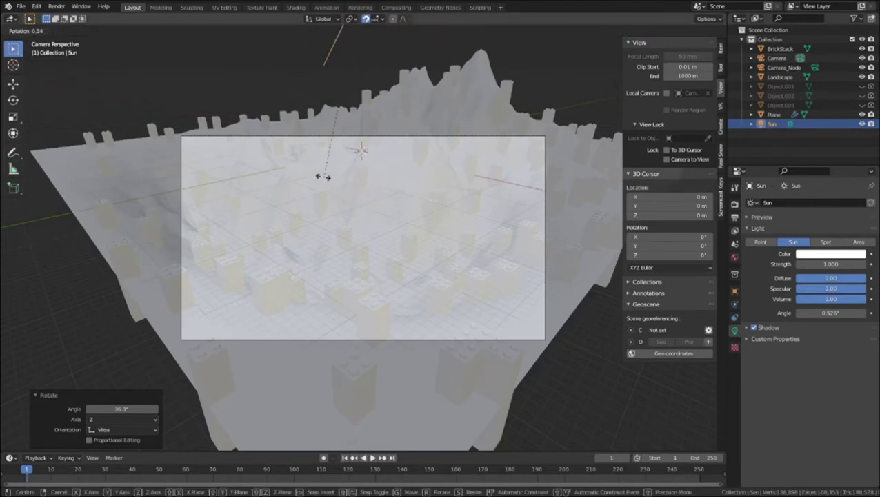
{"action": "left_click", "coordinate": [493, 149]}
{"action": "left_click", "coordinate": [709, 31]}
Step: Adjust the sun's angle, turn it 180° around Z, and save tut.blend
{"action": "key", "text": "r"}
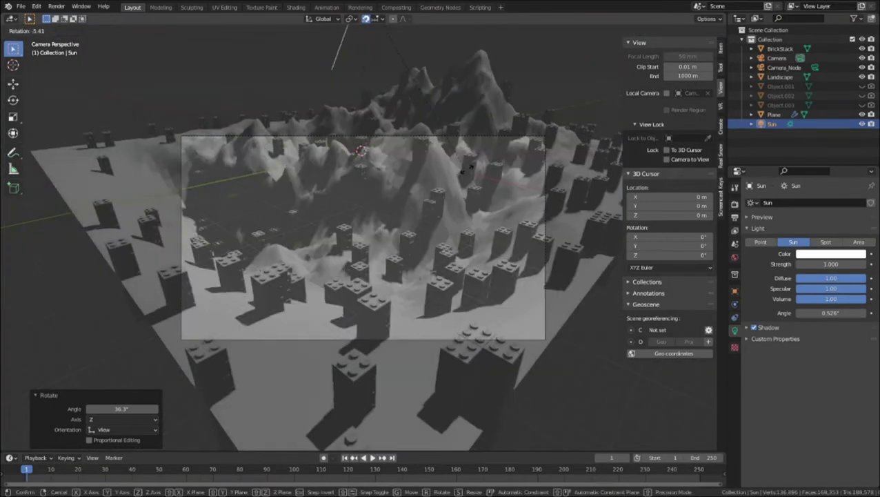
{"action": "left_click", "coordinate": [457, 159]}
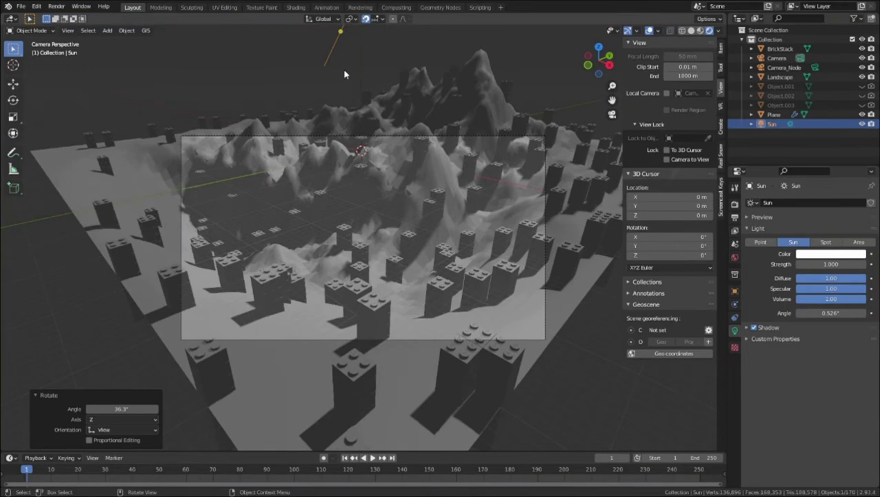
{"action": "key", "text": "r"}
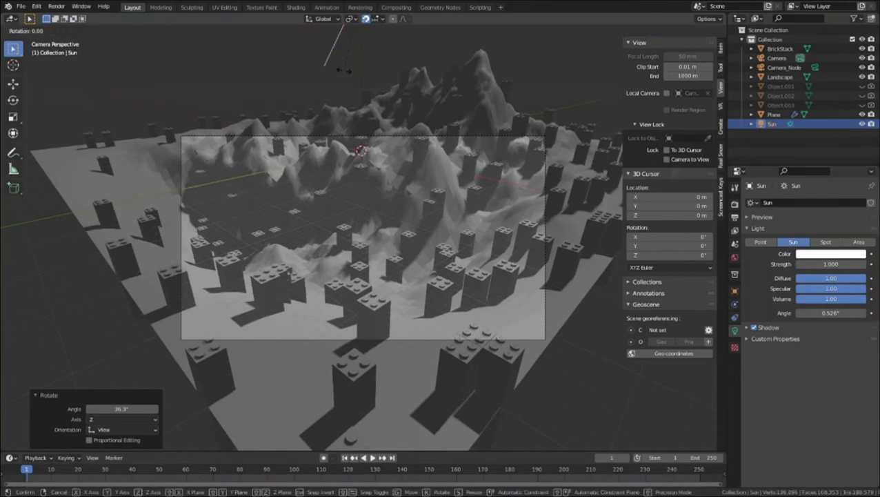
{"action": "type", "text": "z180"}
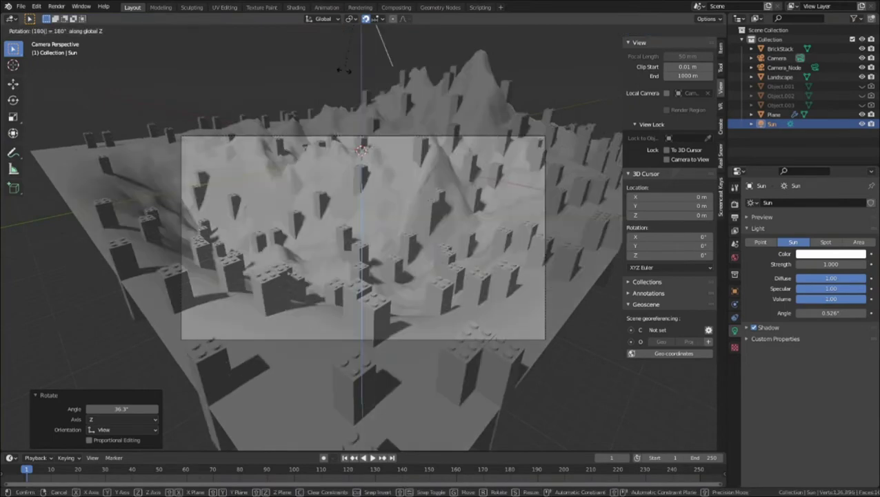
{"action": "key", "text": "Return"}
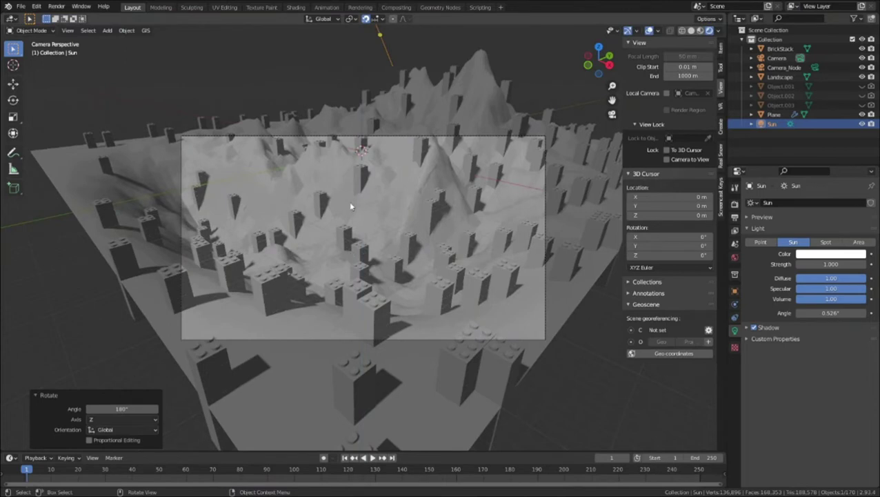
{"action": "key", "text": "ctrl+s"}
Step: Render the current frame of the sunlit brick terrain with F12
{"action": "key", "text": "F12"}
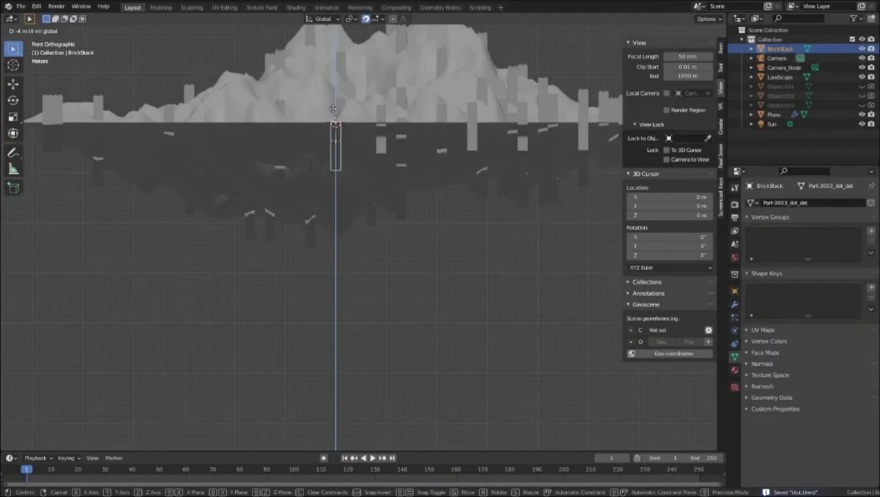
Step: Lower the BrickStack source brick a further 2 m along Z
{"action": "left_click", "coordinate": [334, 100]}
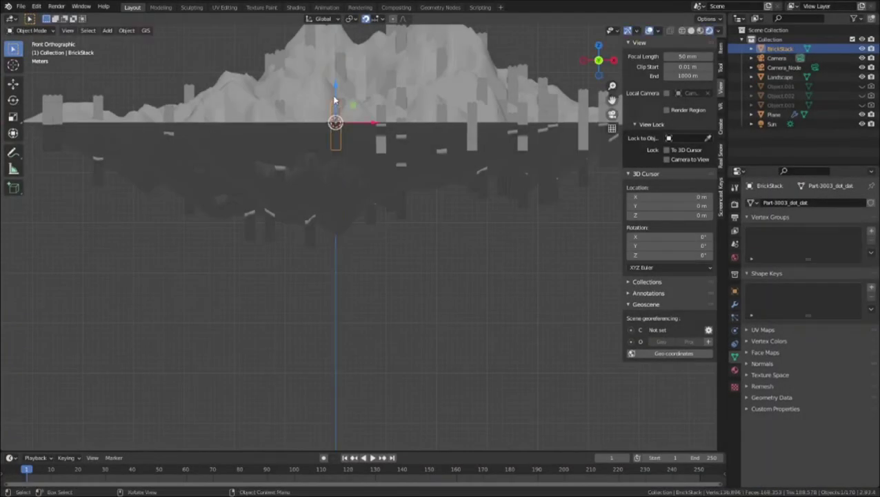
{"action": "key", "text": "g"}
{"action": "key", "text": "z"}
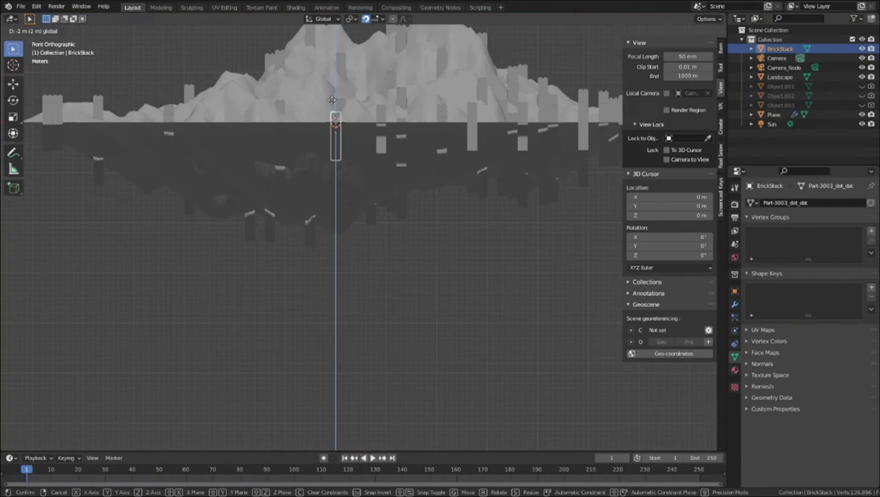
{"action": "left_click", "coordinate": [332, 100]}
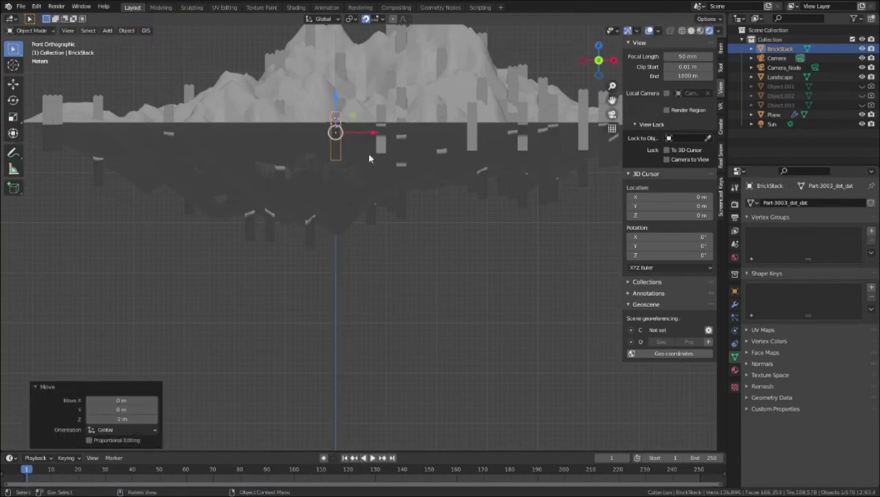